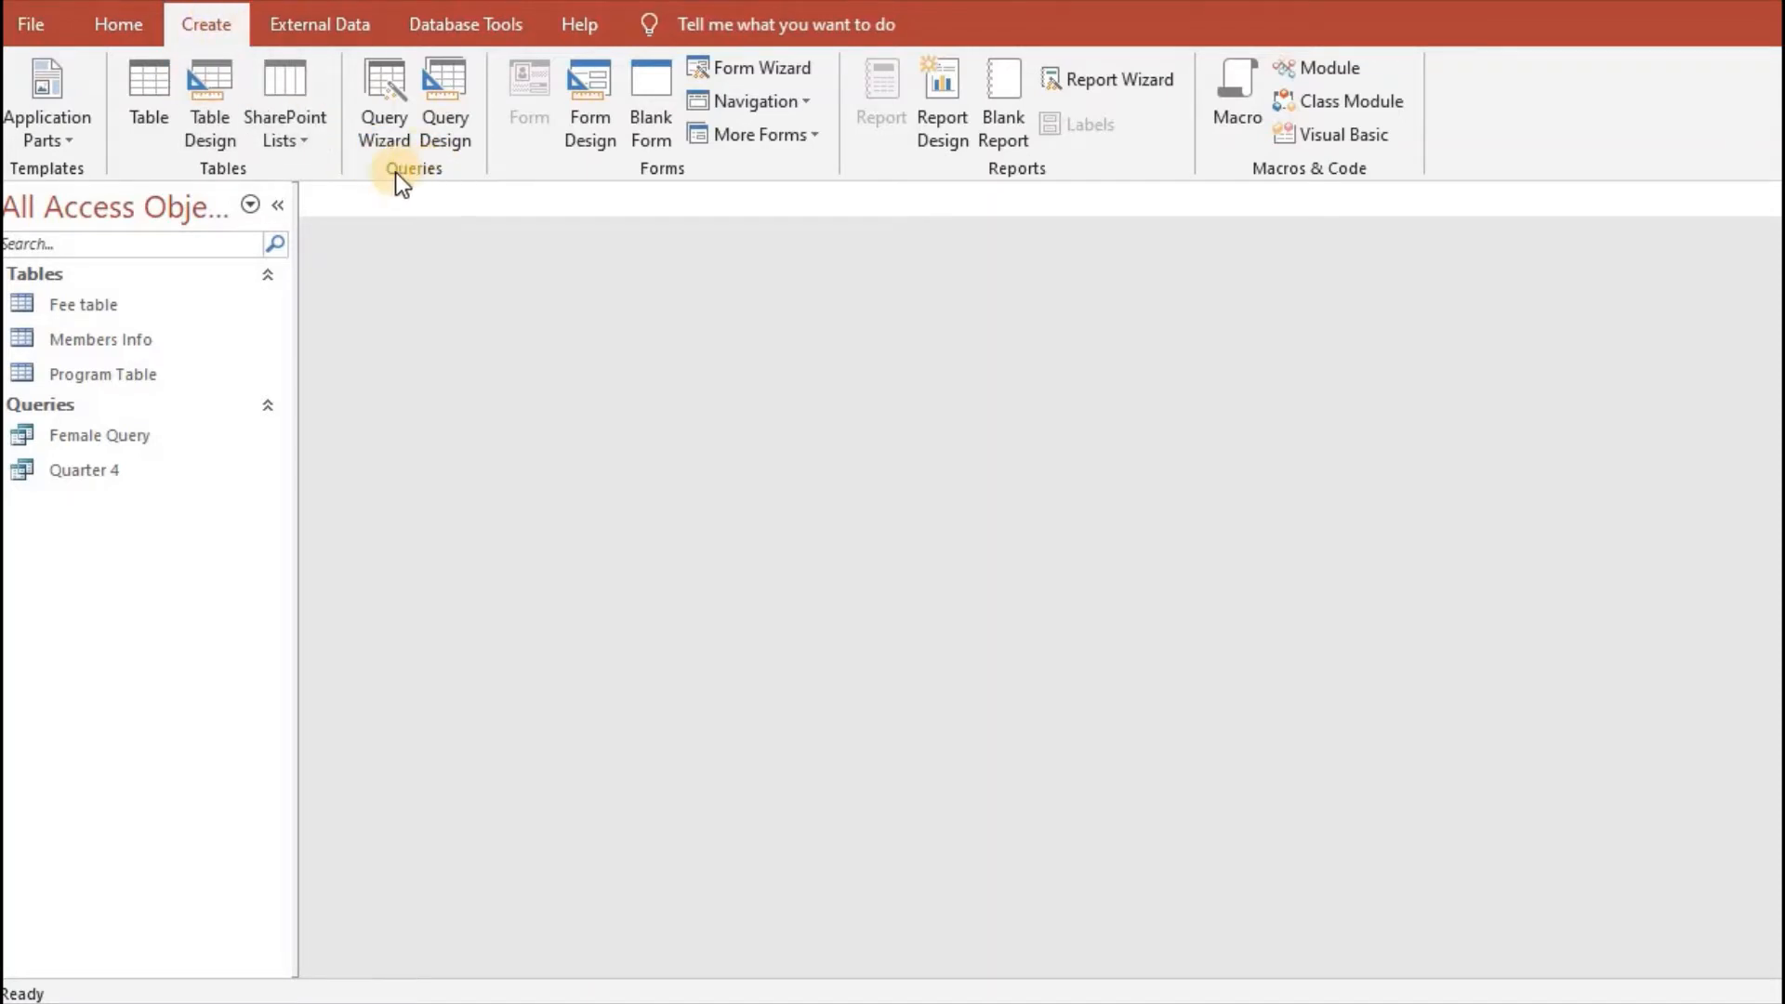
- Create a new query in design view with the existing Quarter 4 query as its source
click(449, 104)
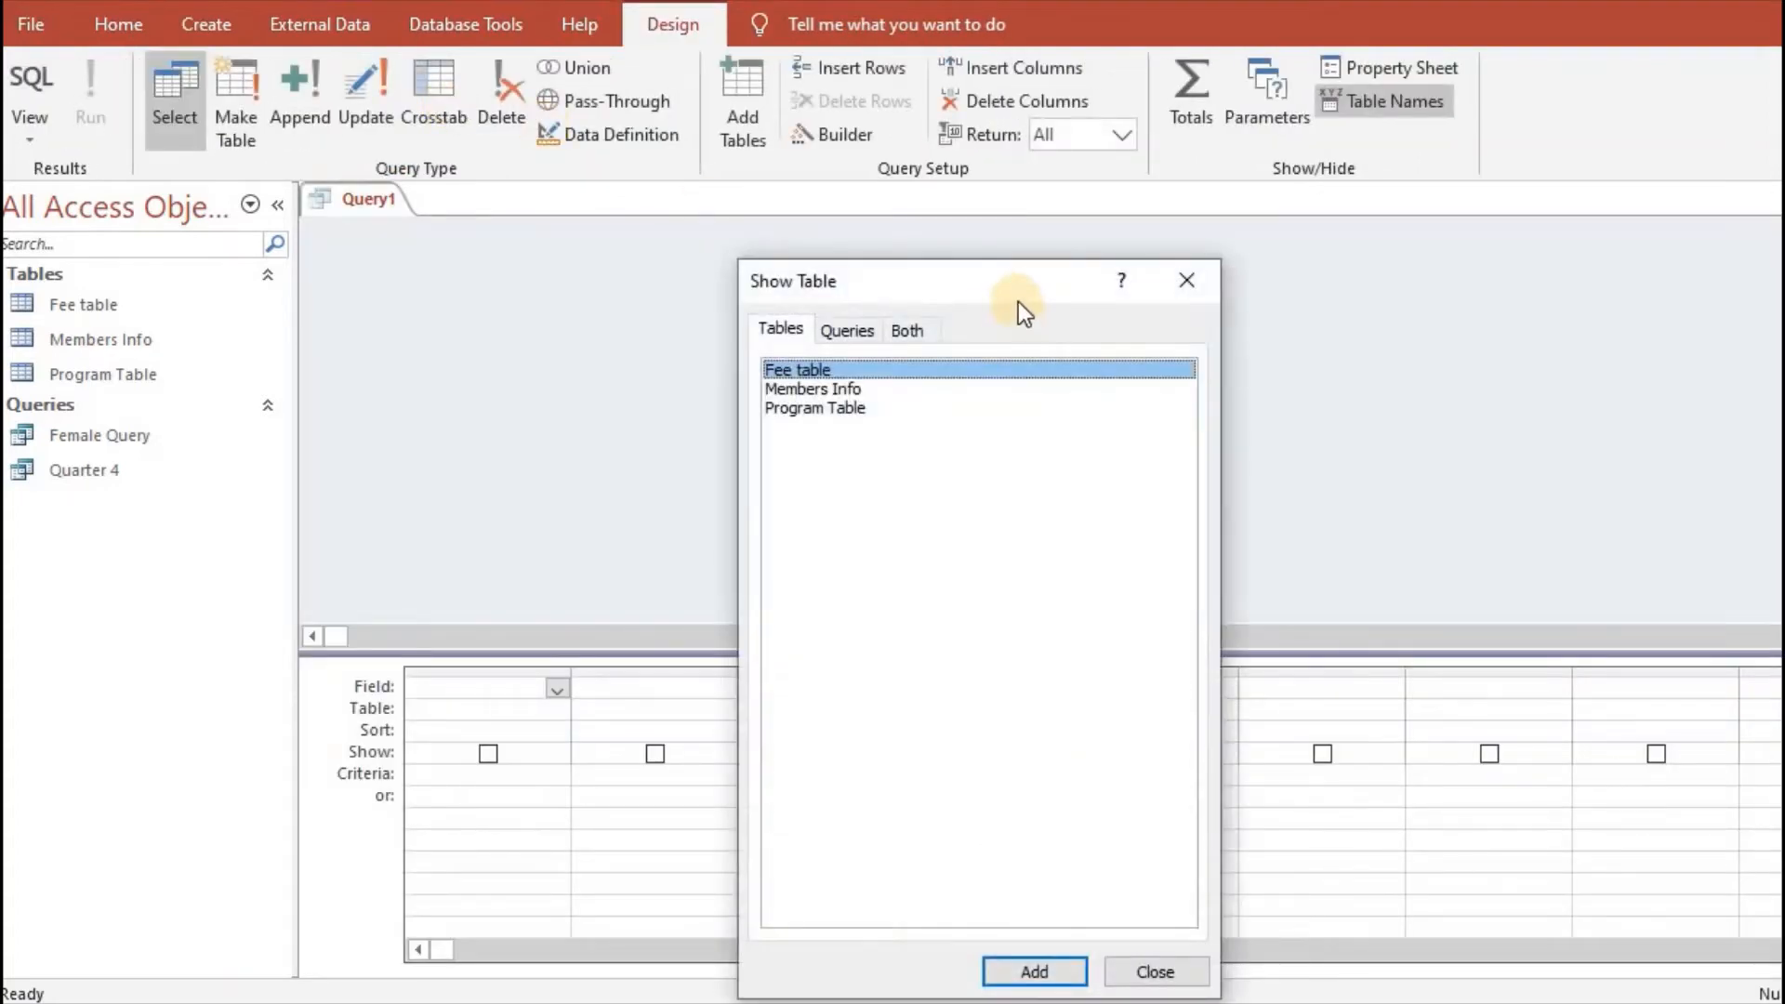
drag(1017, 288, 923, 118)
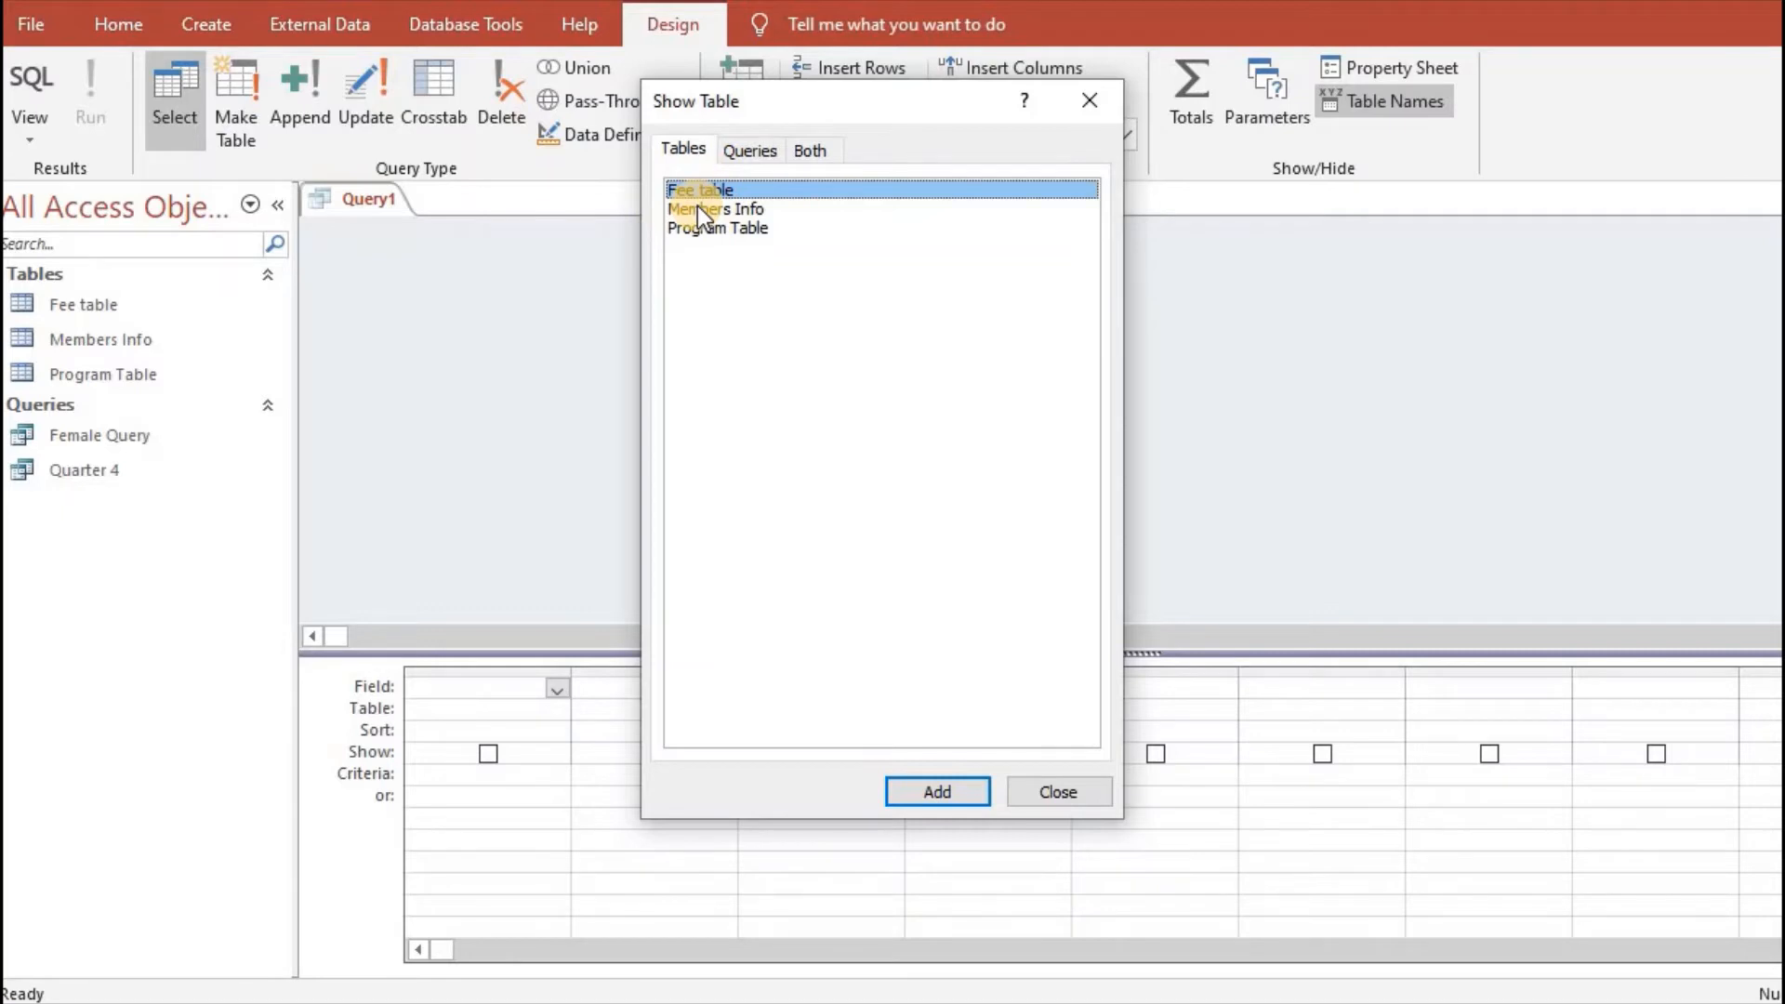
click(755, 149)
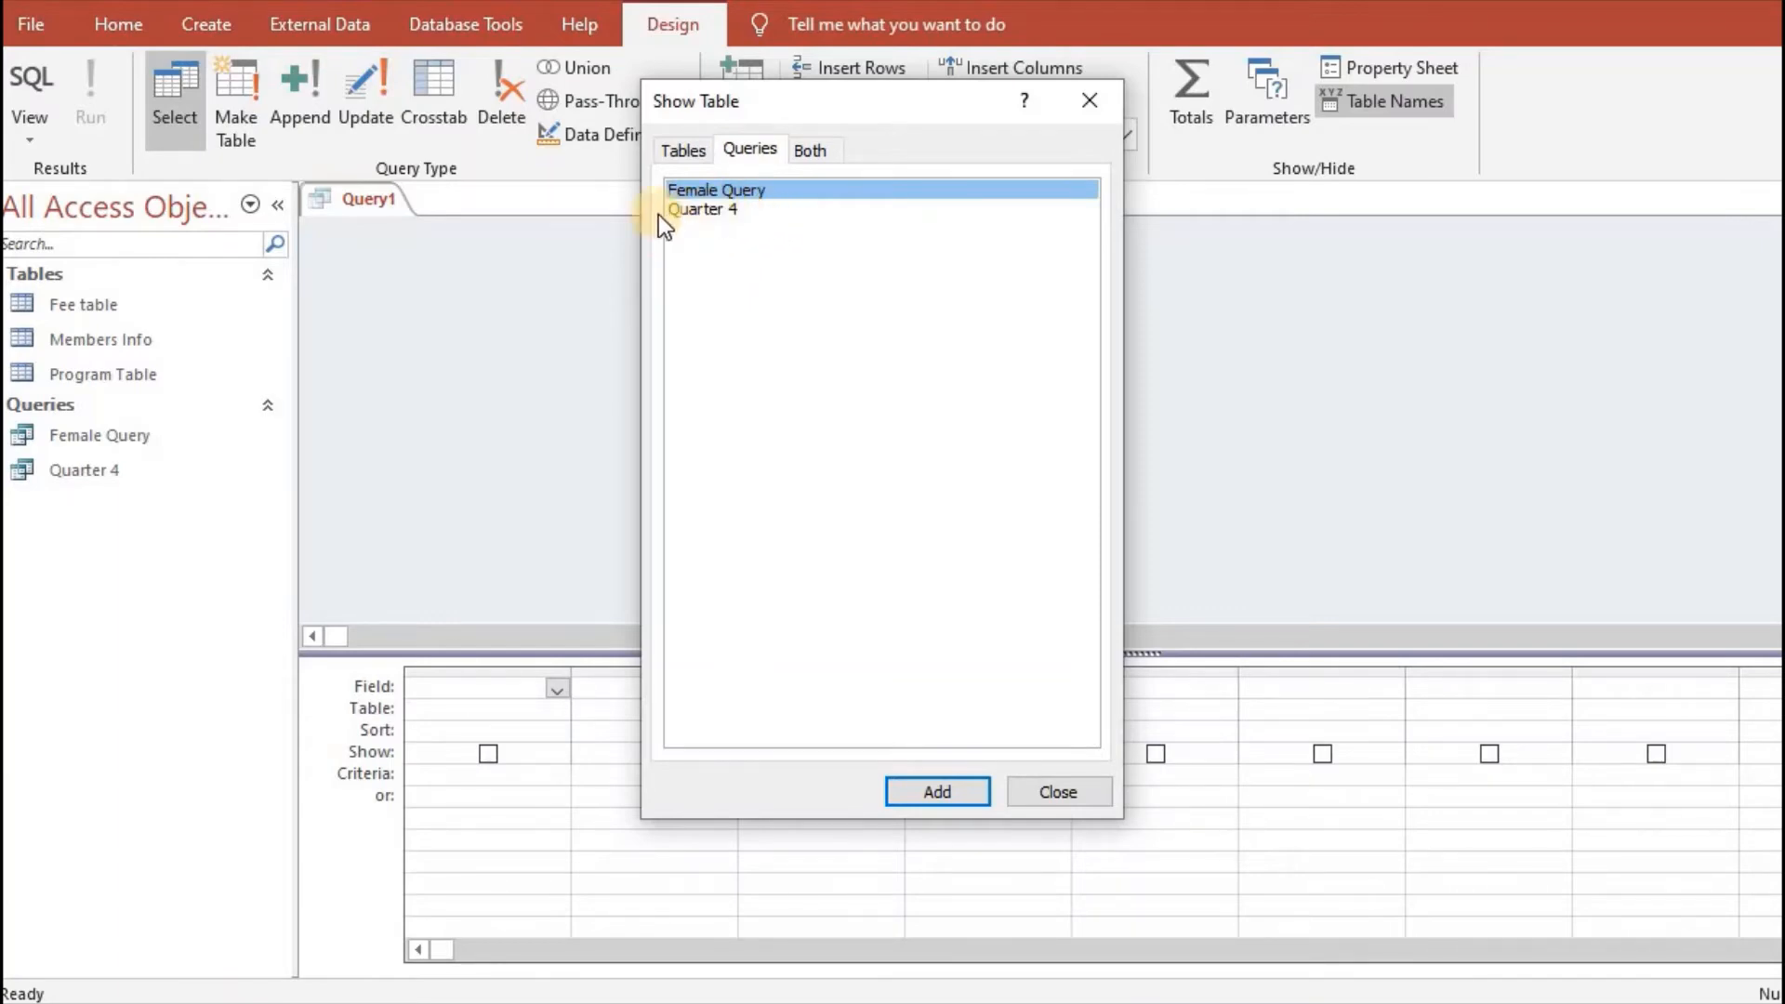
click(740, 213)
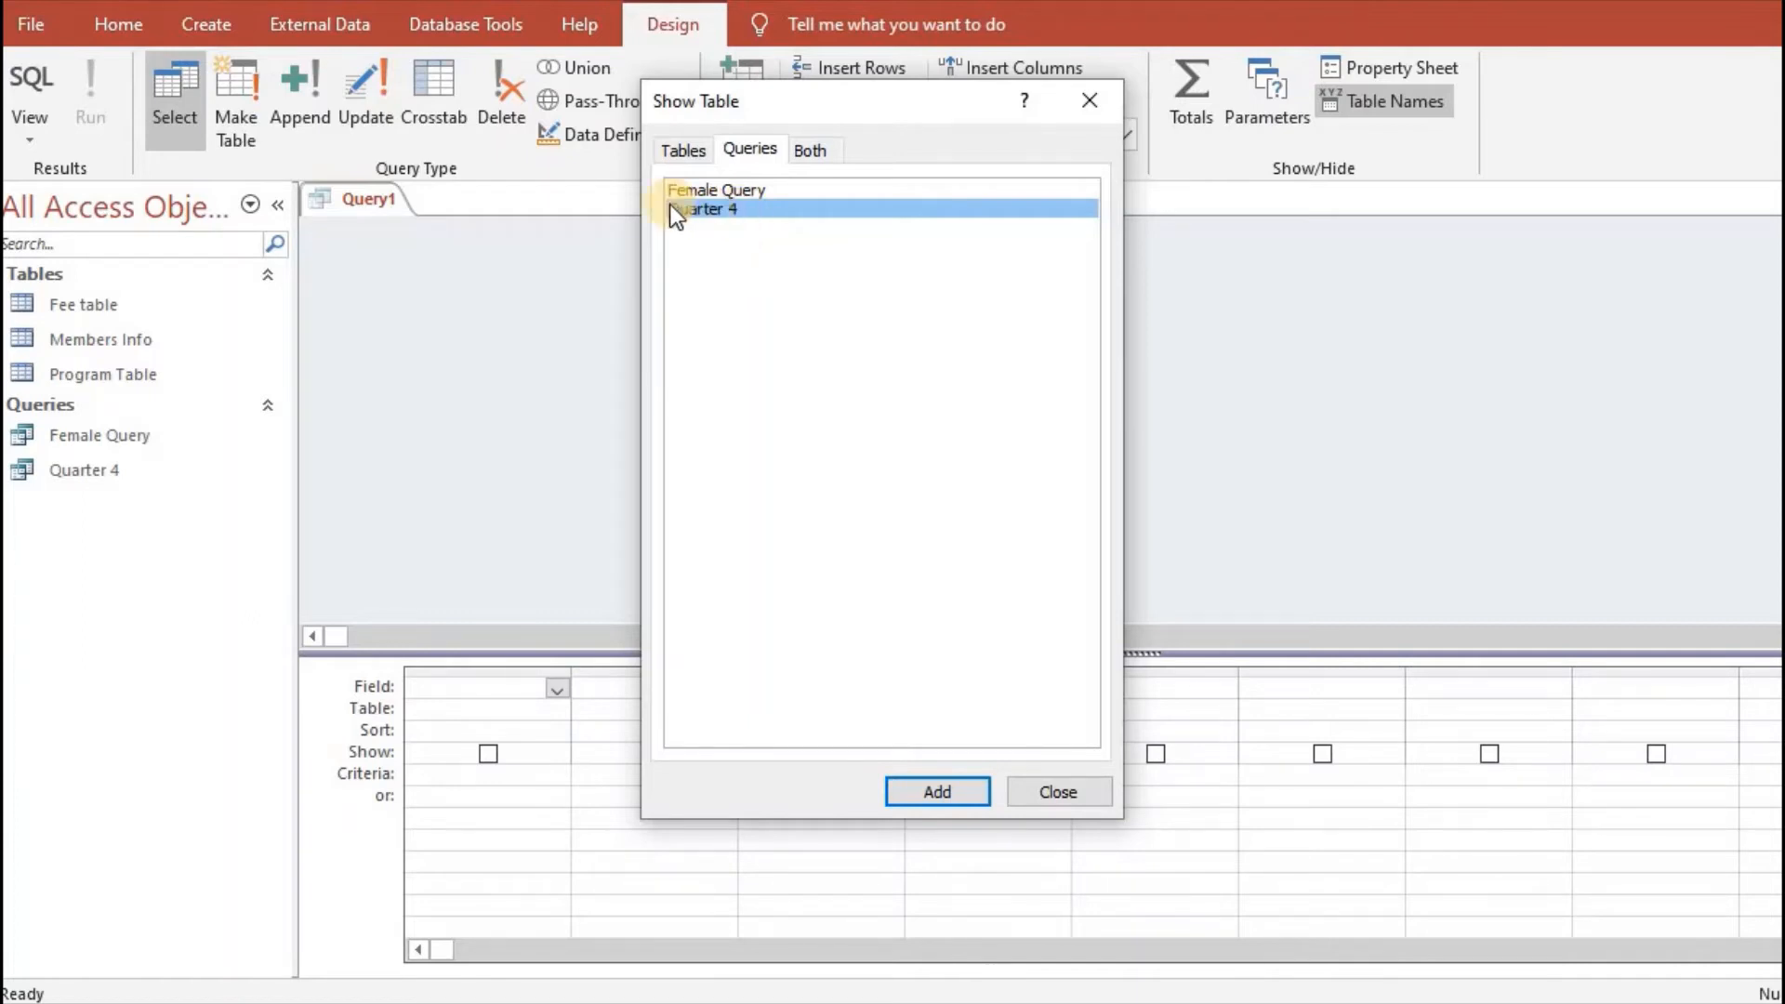
click(943, 794)
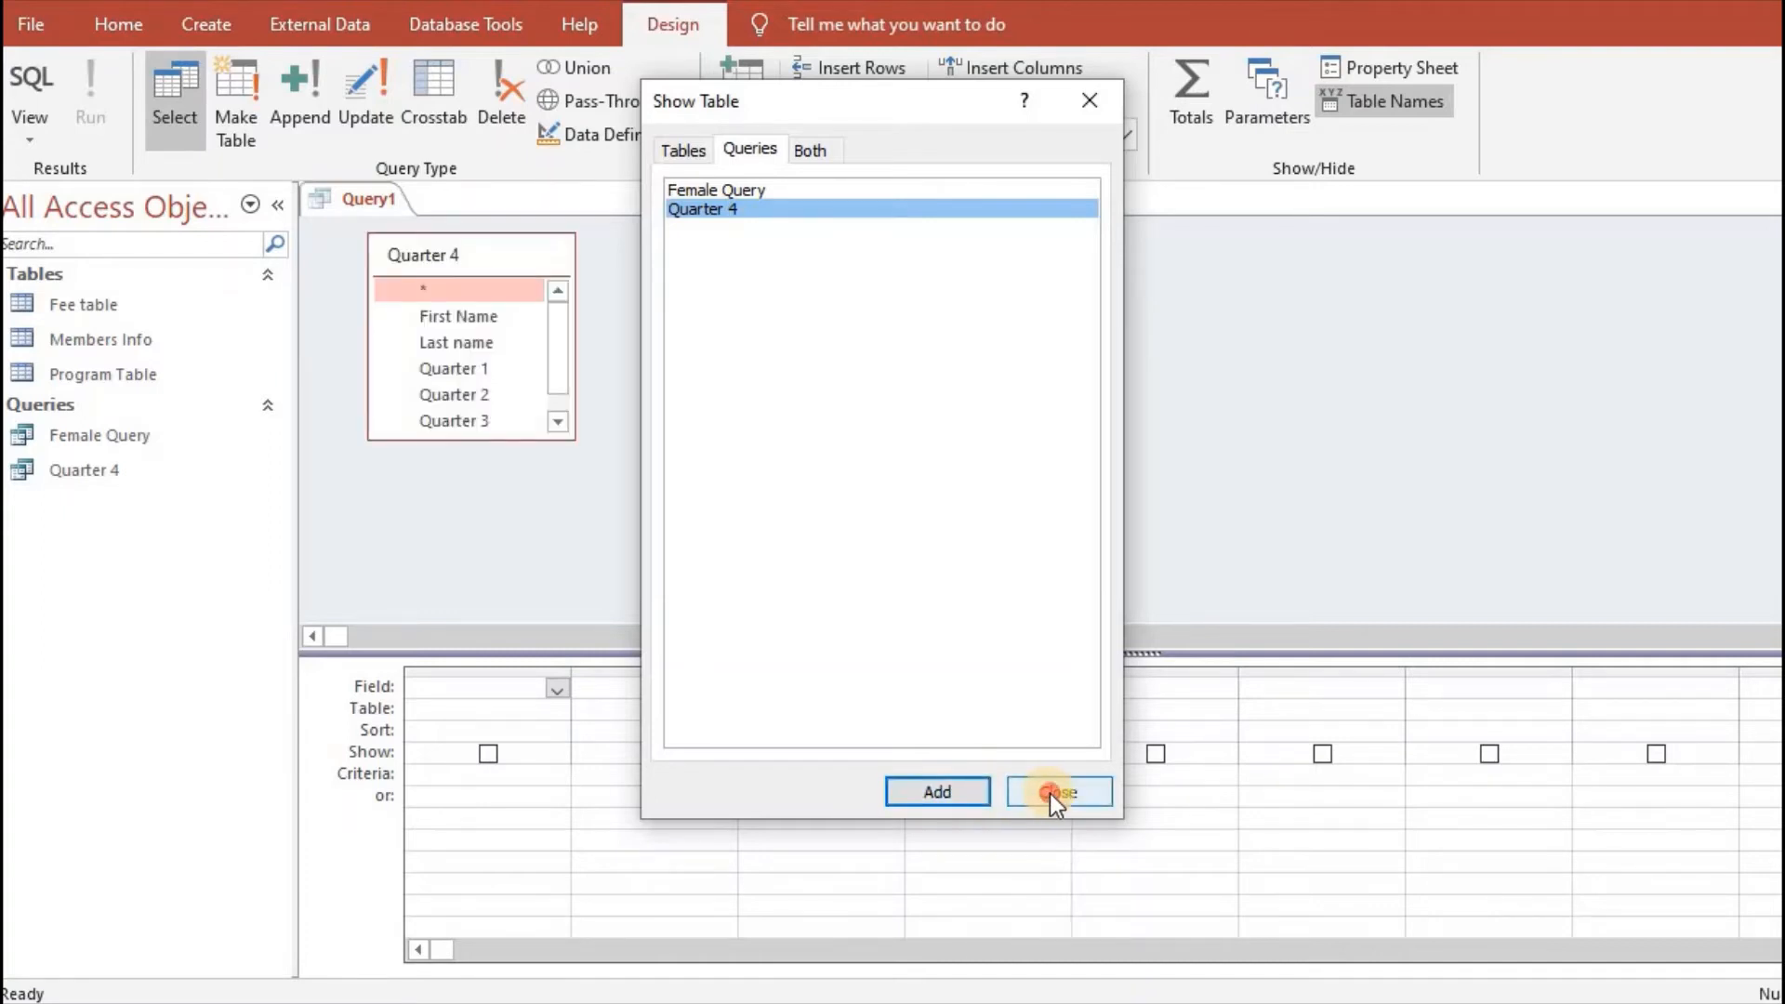
click(1050, 793)
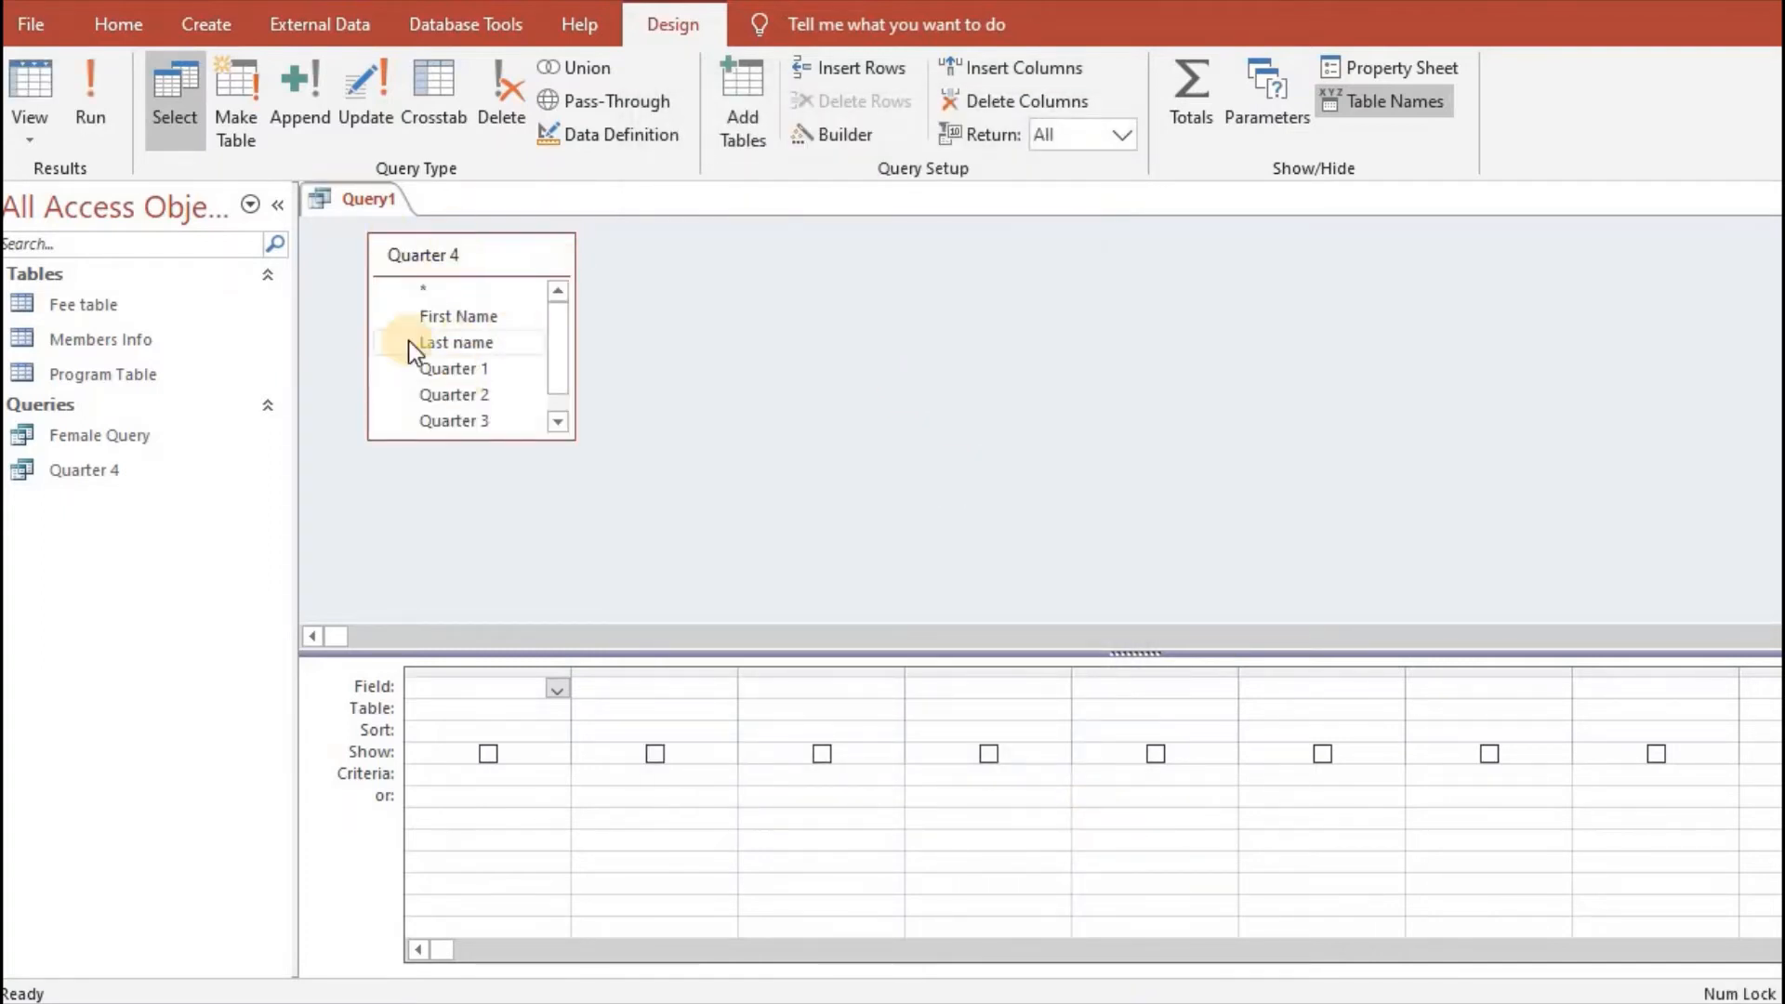
- Add the First Name, Last name, Quarter 1, Quarter 2, Quarter 3 and Quarter 4 fields to the query's design grid
click(418, 420)
click(490, 398)
click(546, 313)
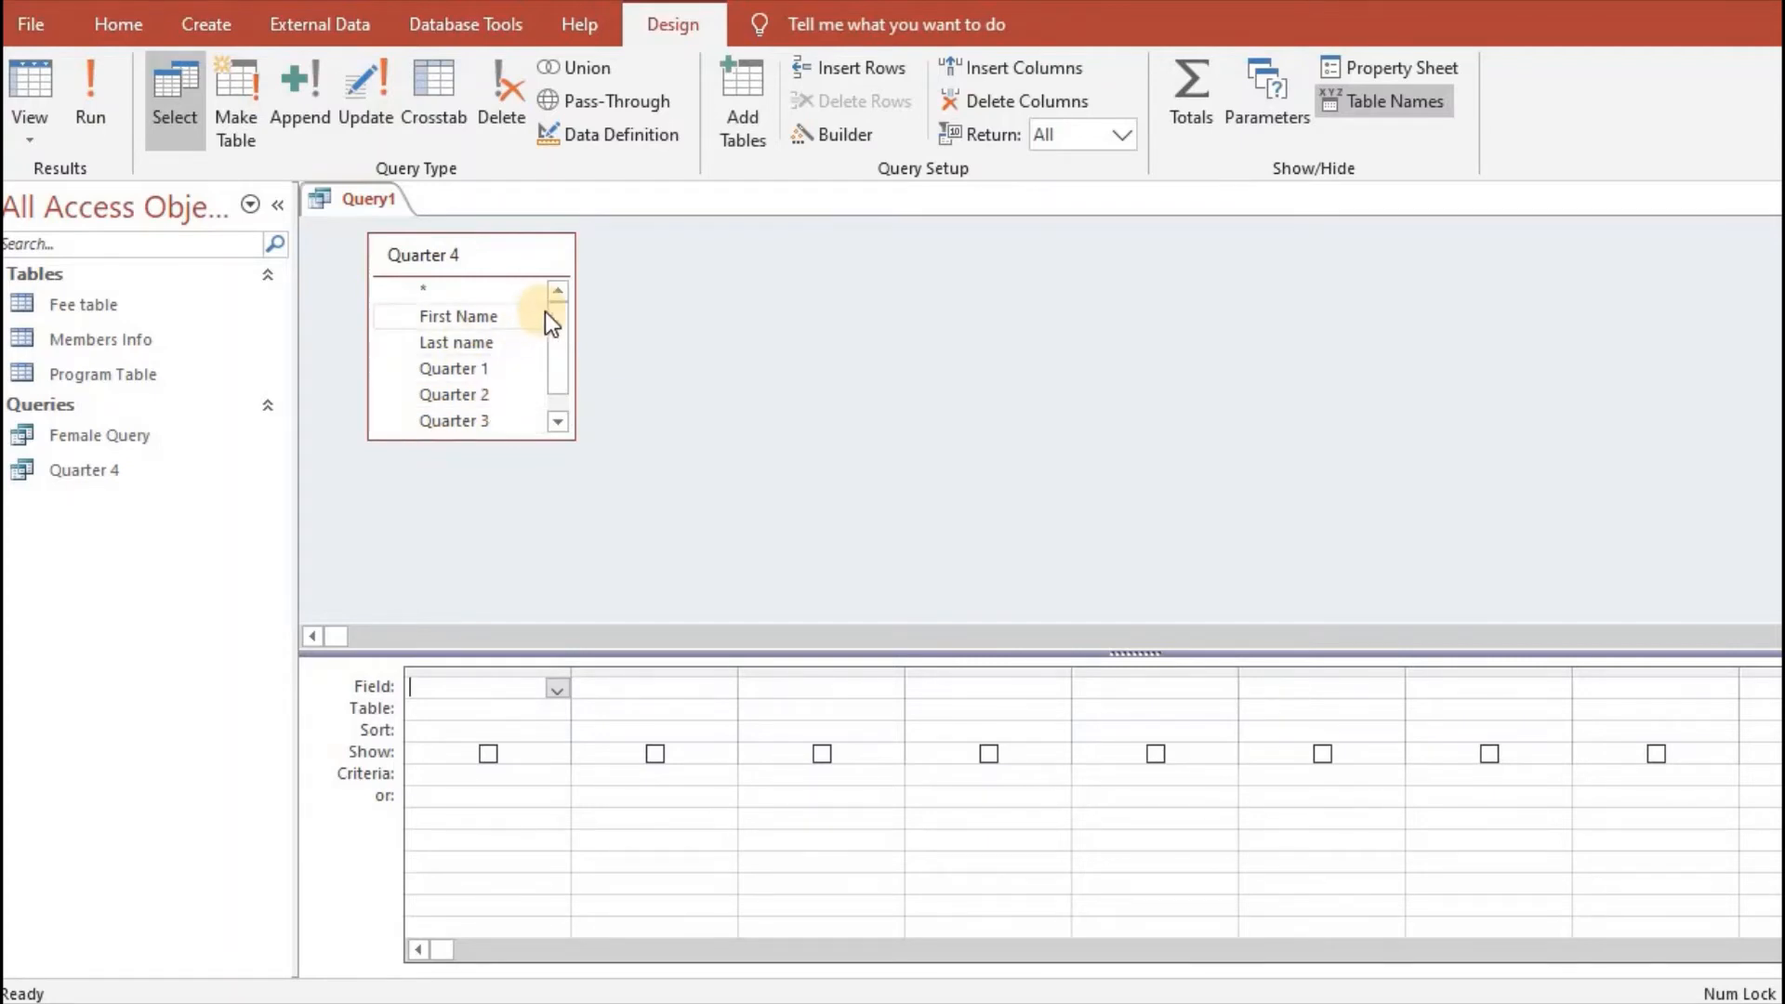
double_click(461, 318)
double_click(451, 351)
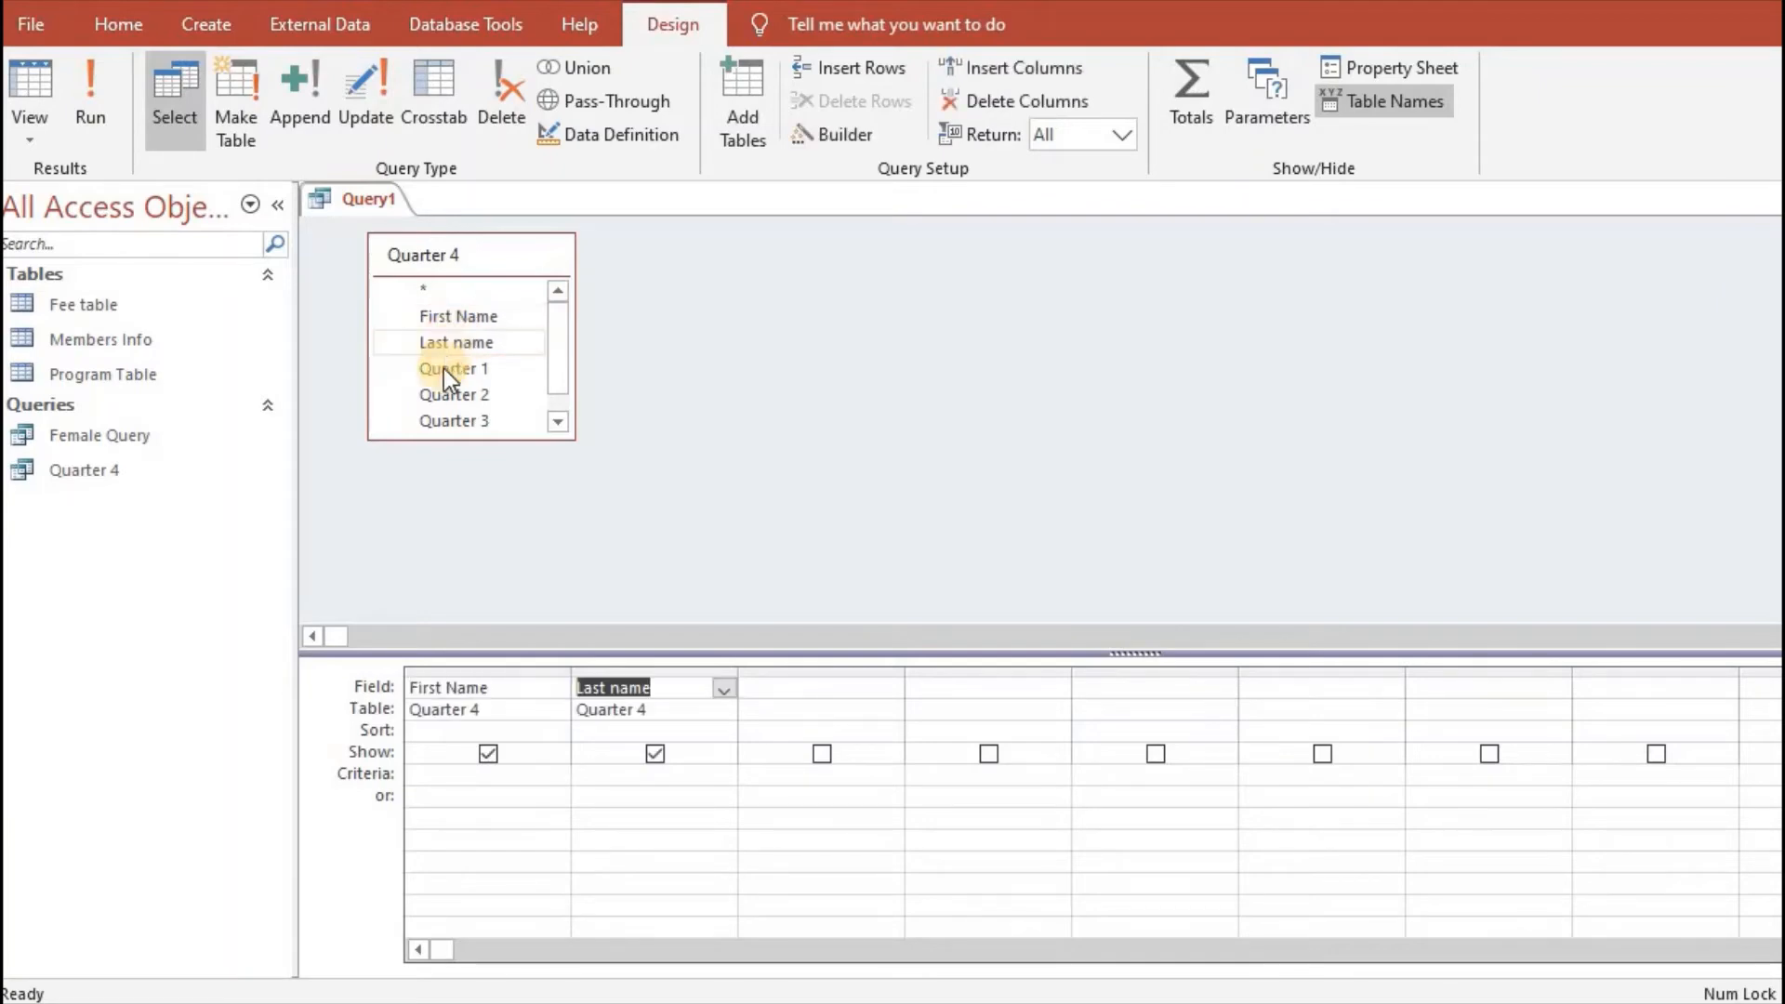
double_click(442, 372)
double_click(448, 394)
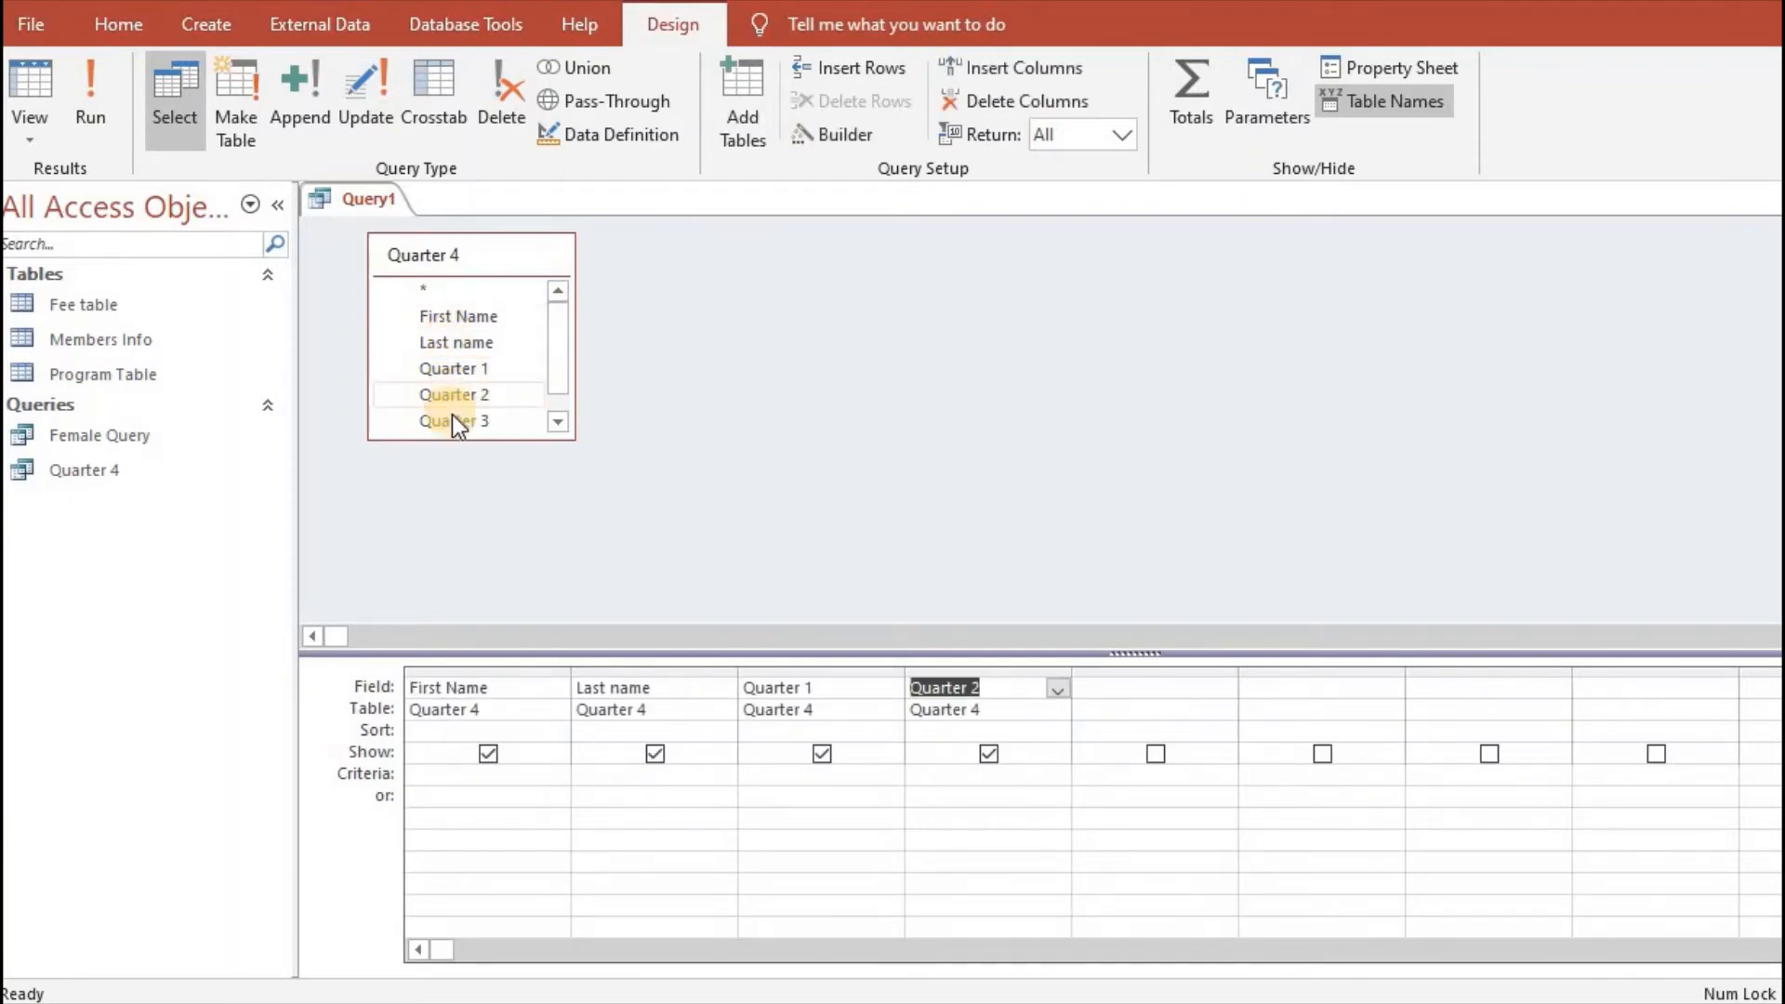
double_click(453, 419)
scroll(559, 340, down, 1)
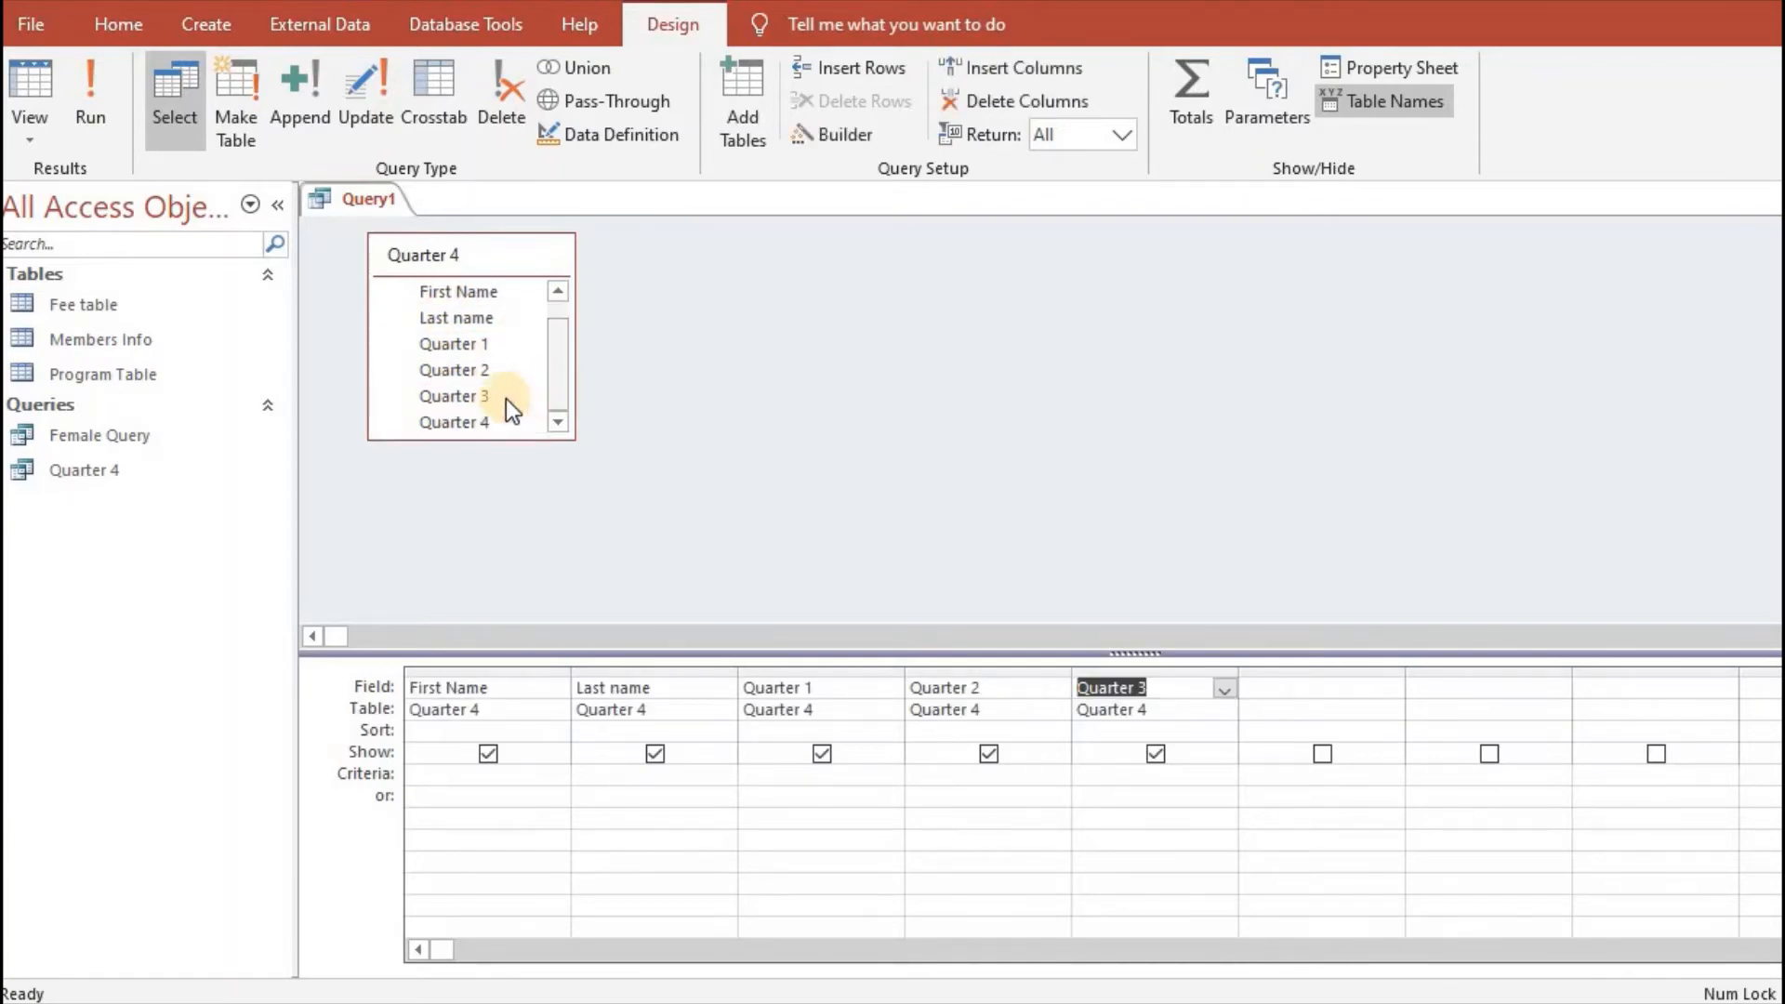
double_click(481, 419)
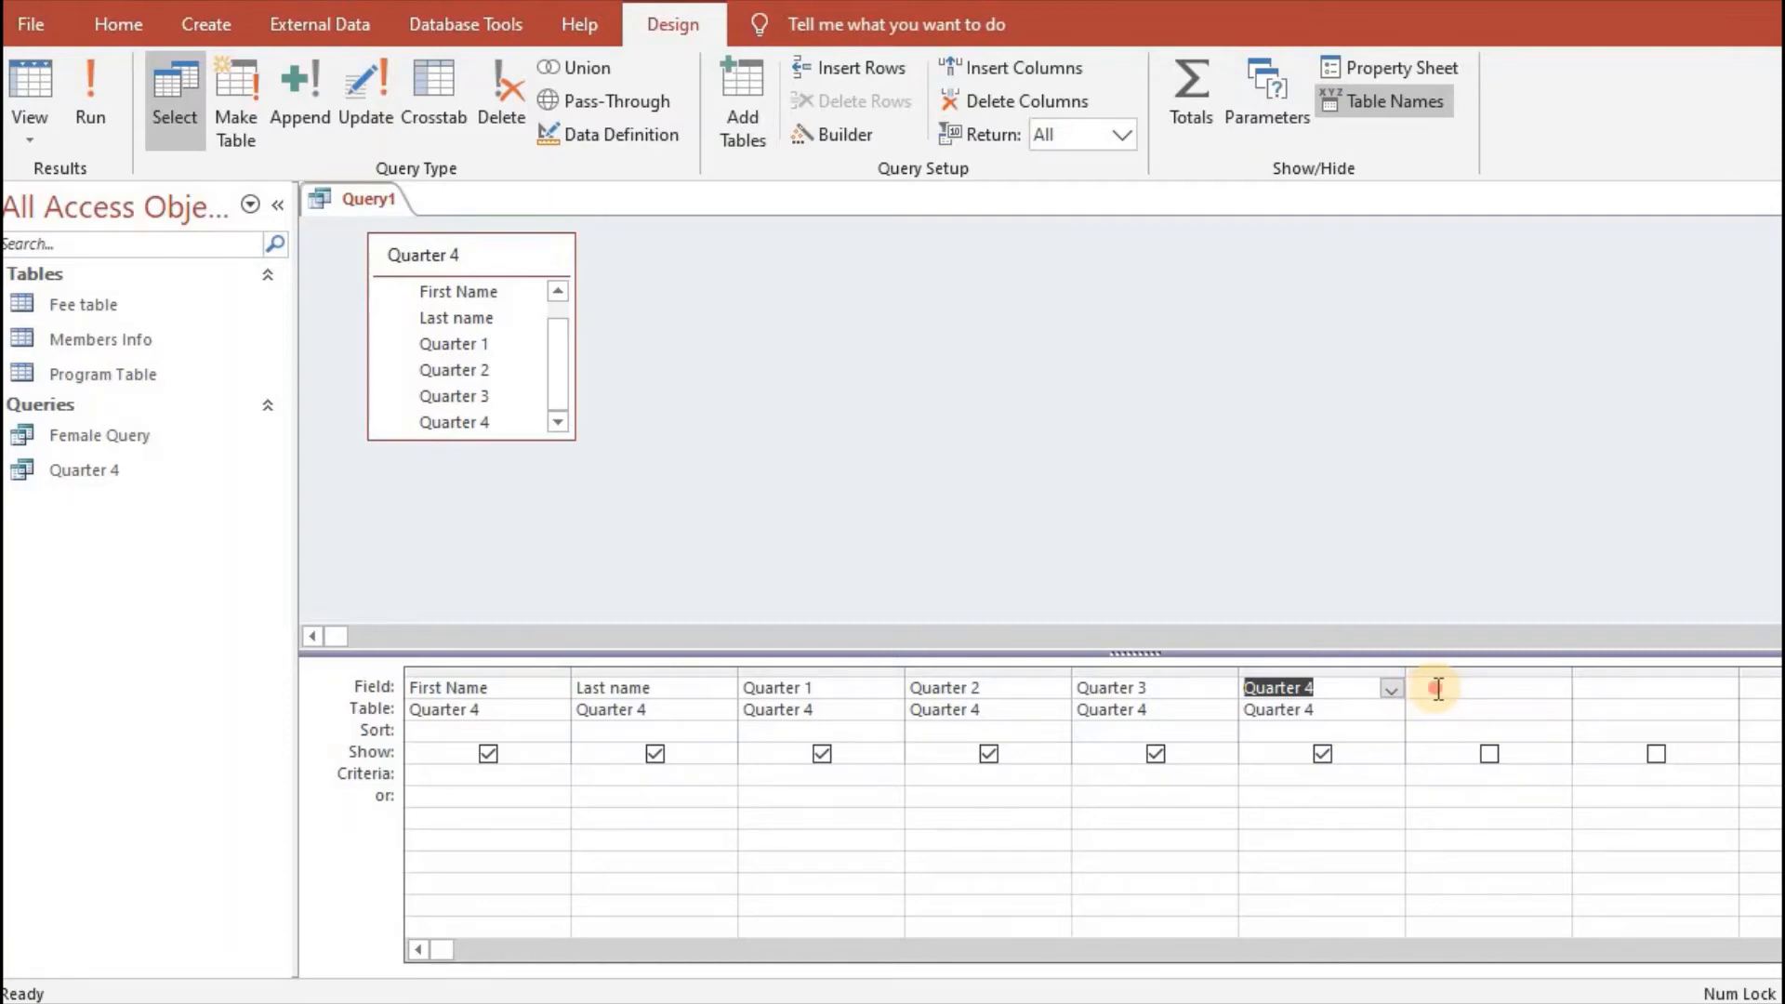
- Open the Expression Builder for the first empty column and list the fields of the saved Quarter 4 query in database.accdb
click(1438, 689)
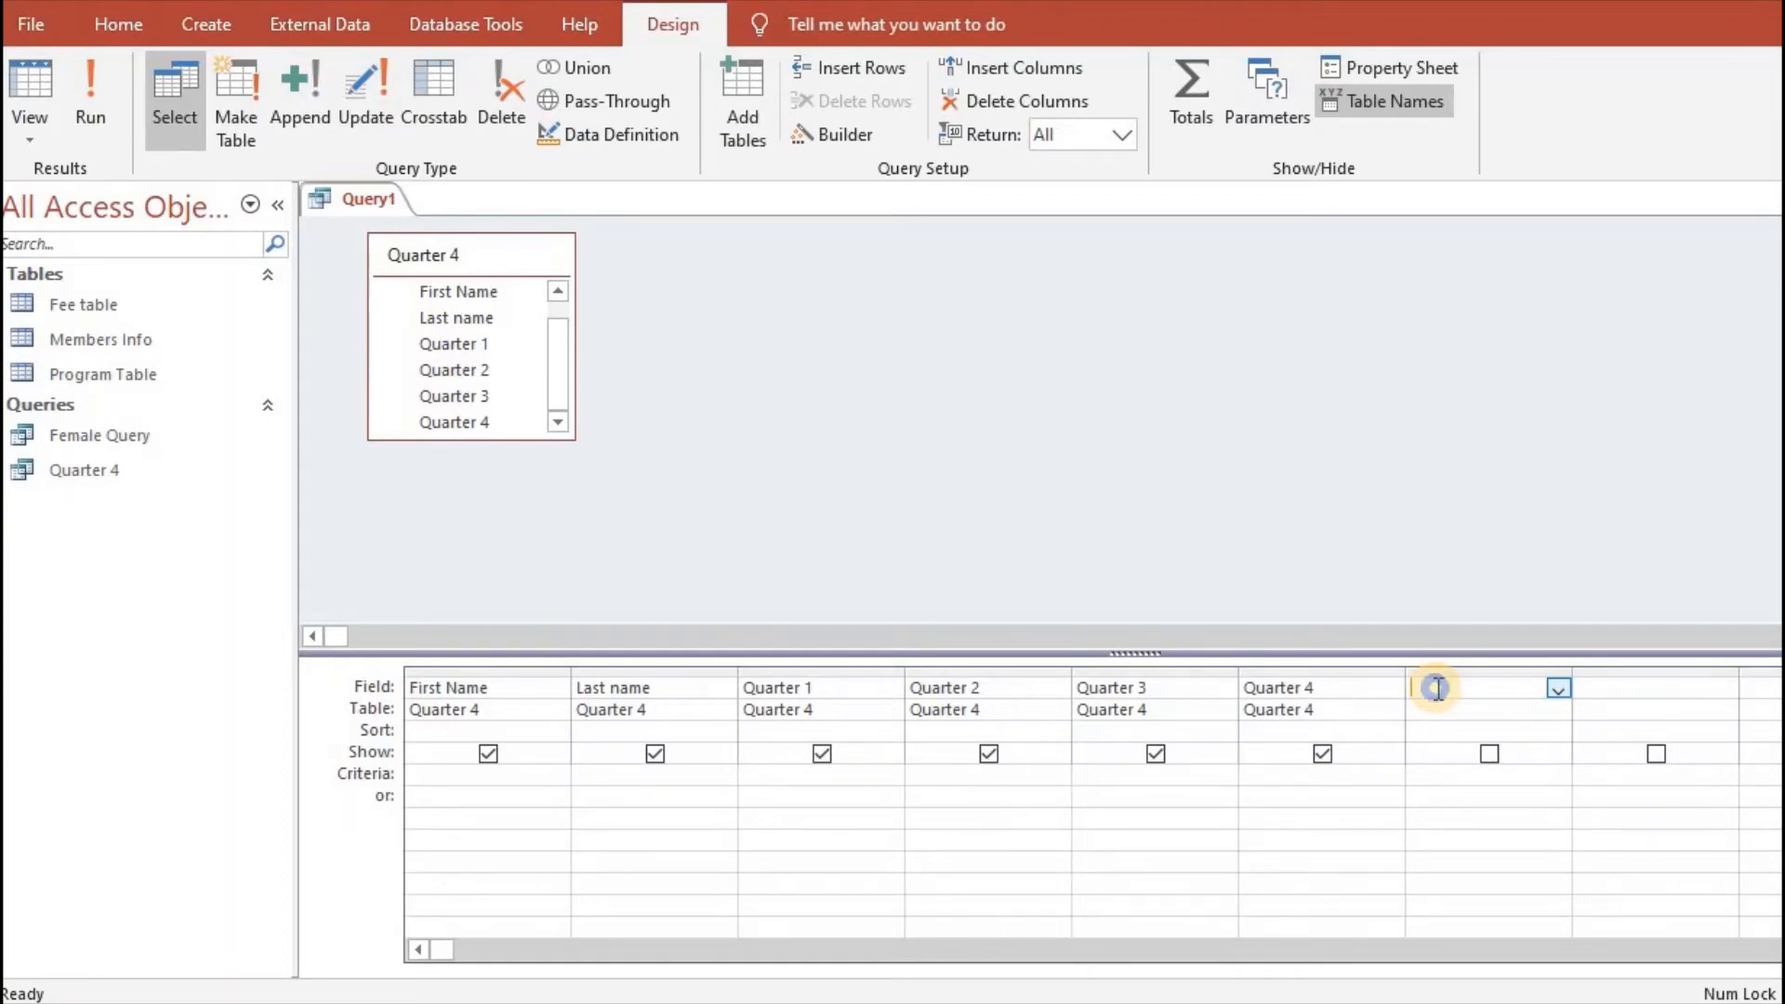
right_click(1437, 689)
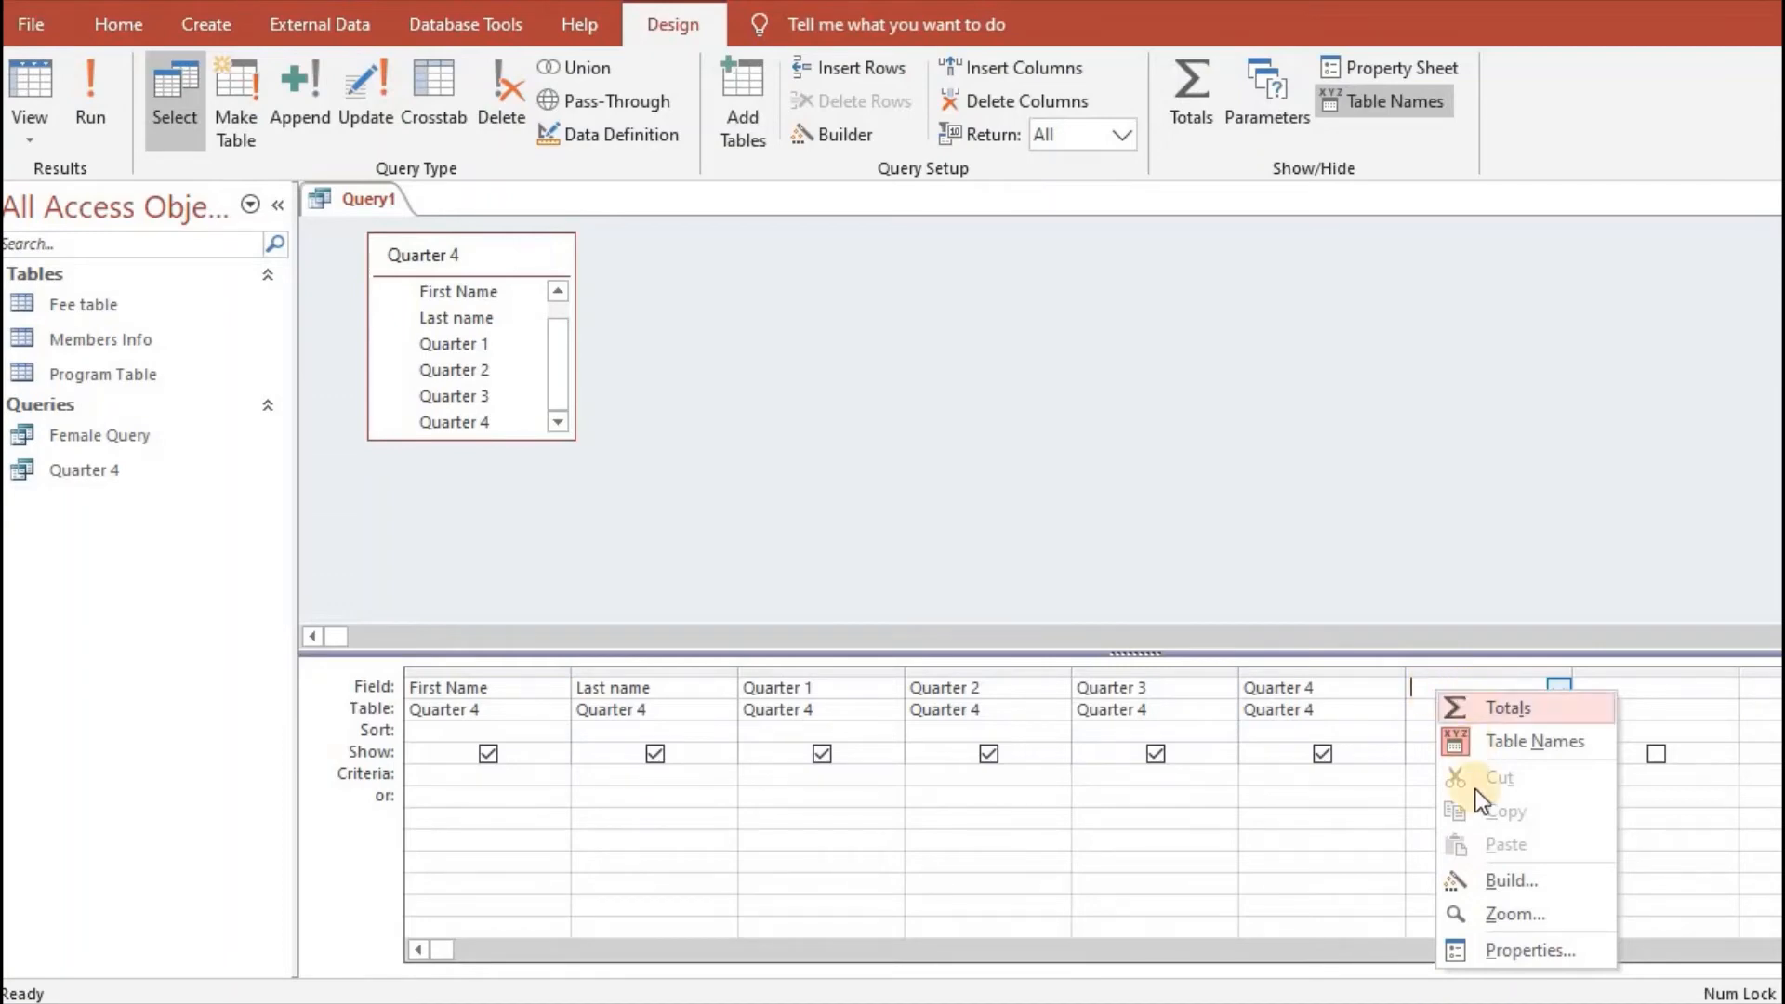
click(1499, 883)
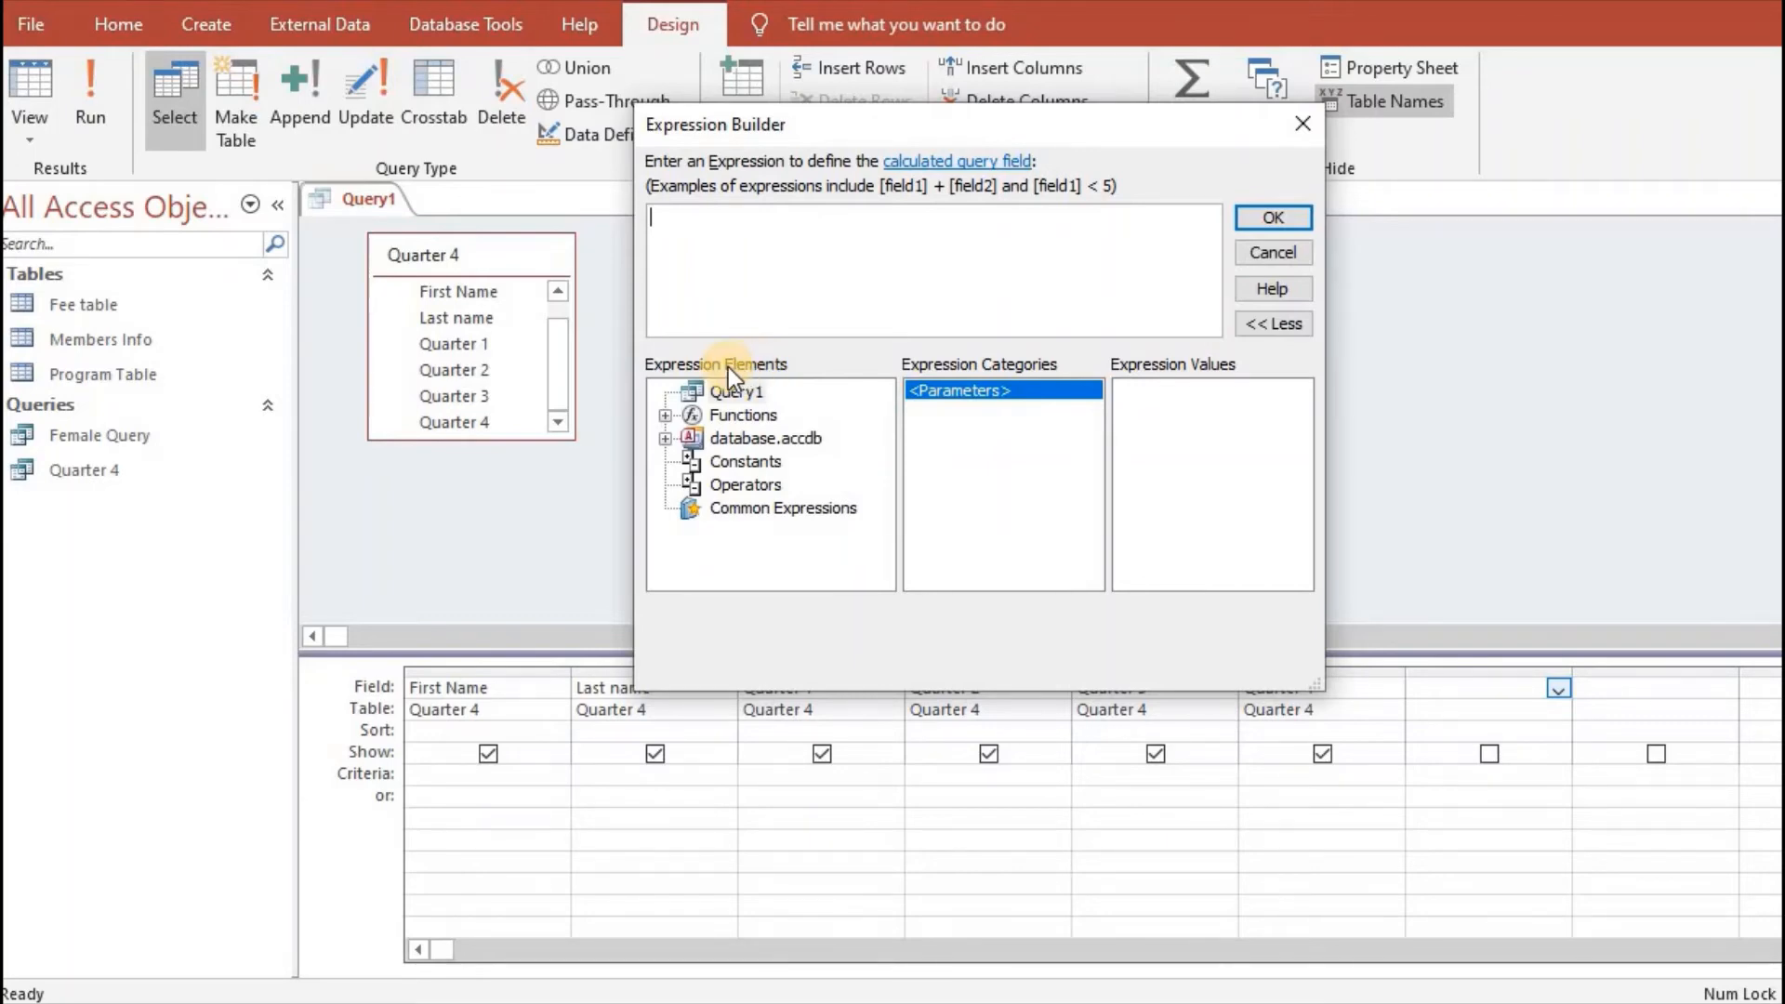
double_click(741, 440)
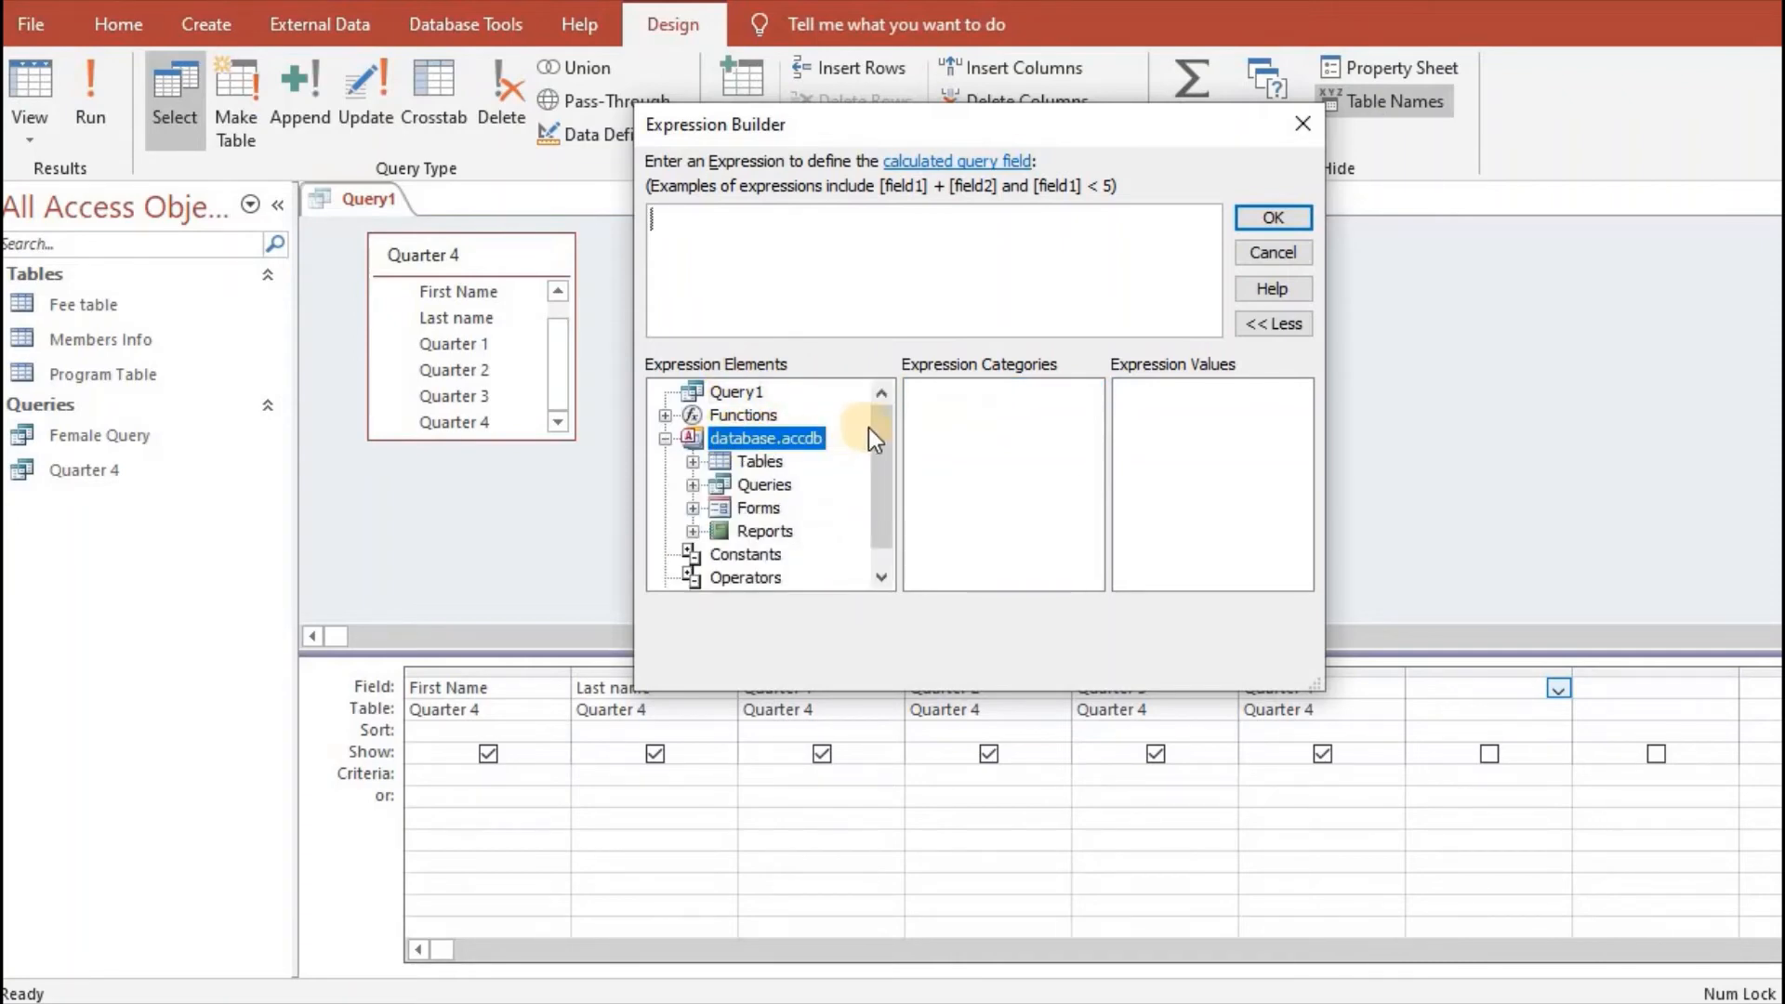
drag(879, 427, 878, 446)
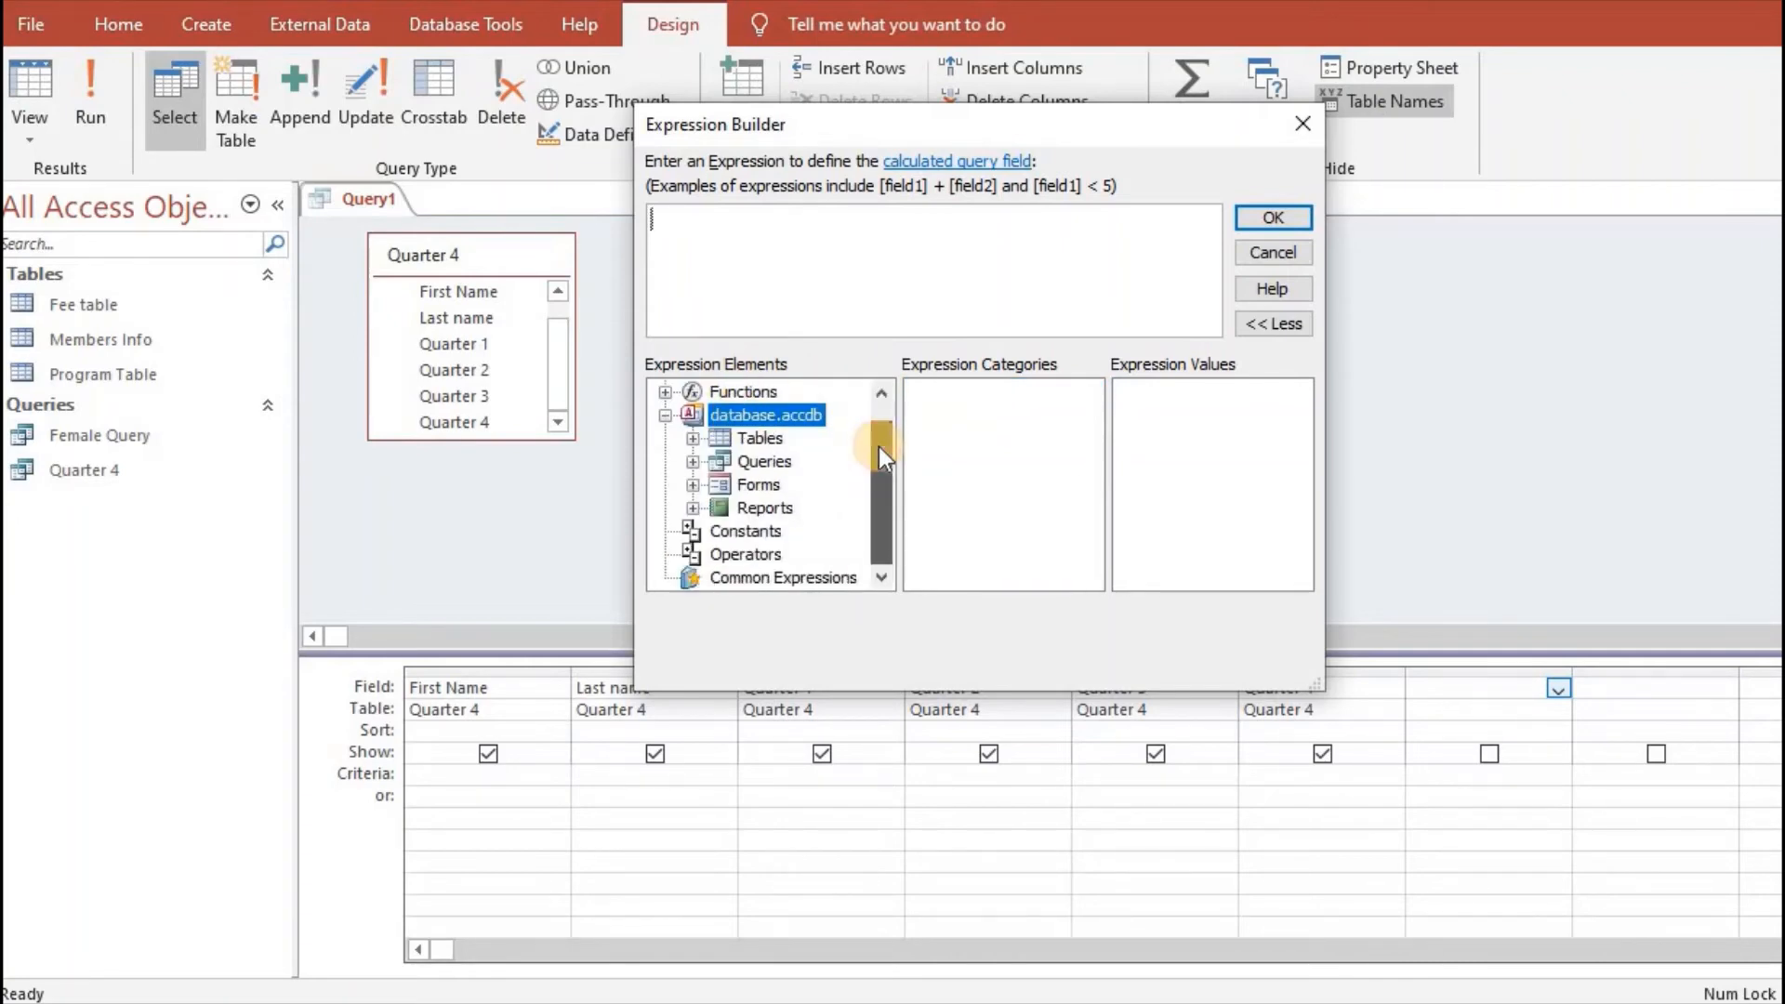
double_click(761, 463)
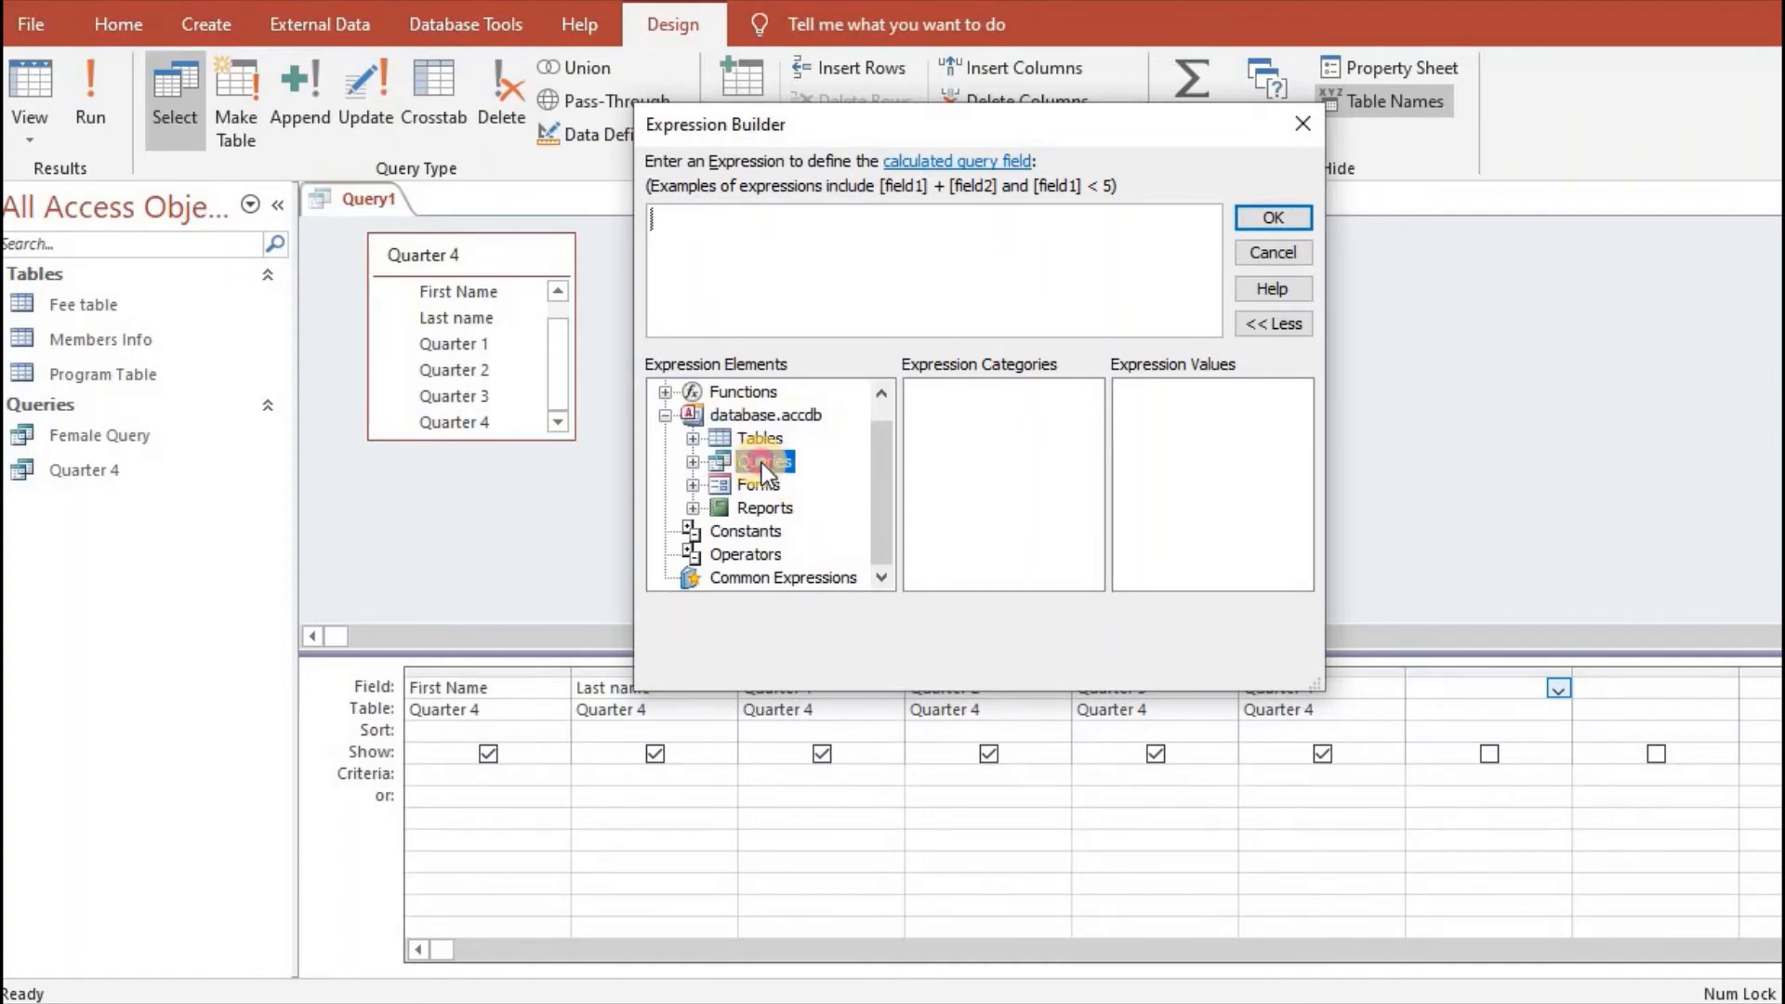
drag(889, 428, 888, 452)
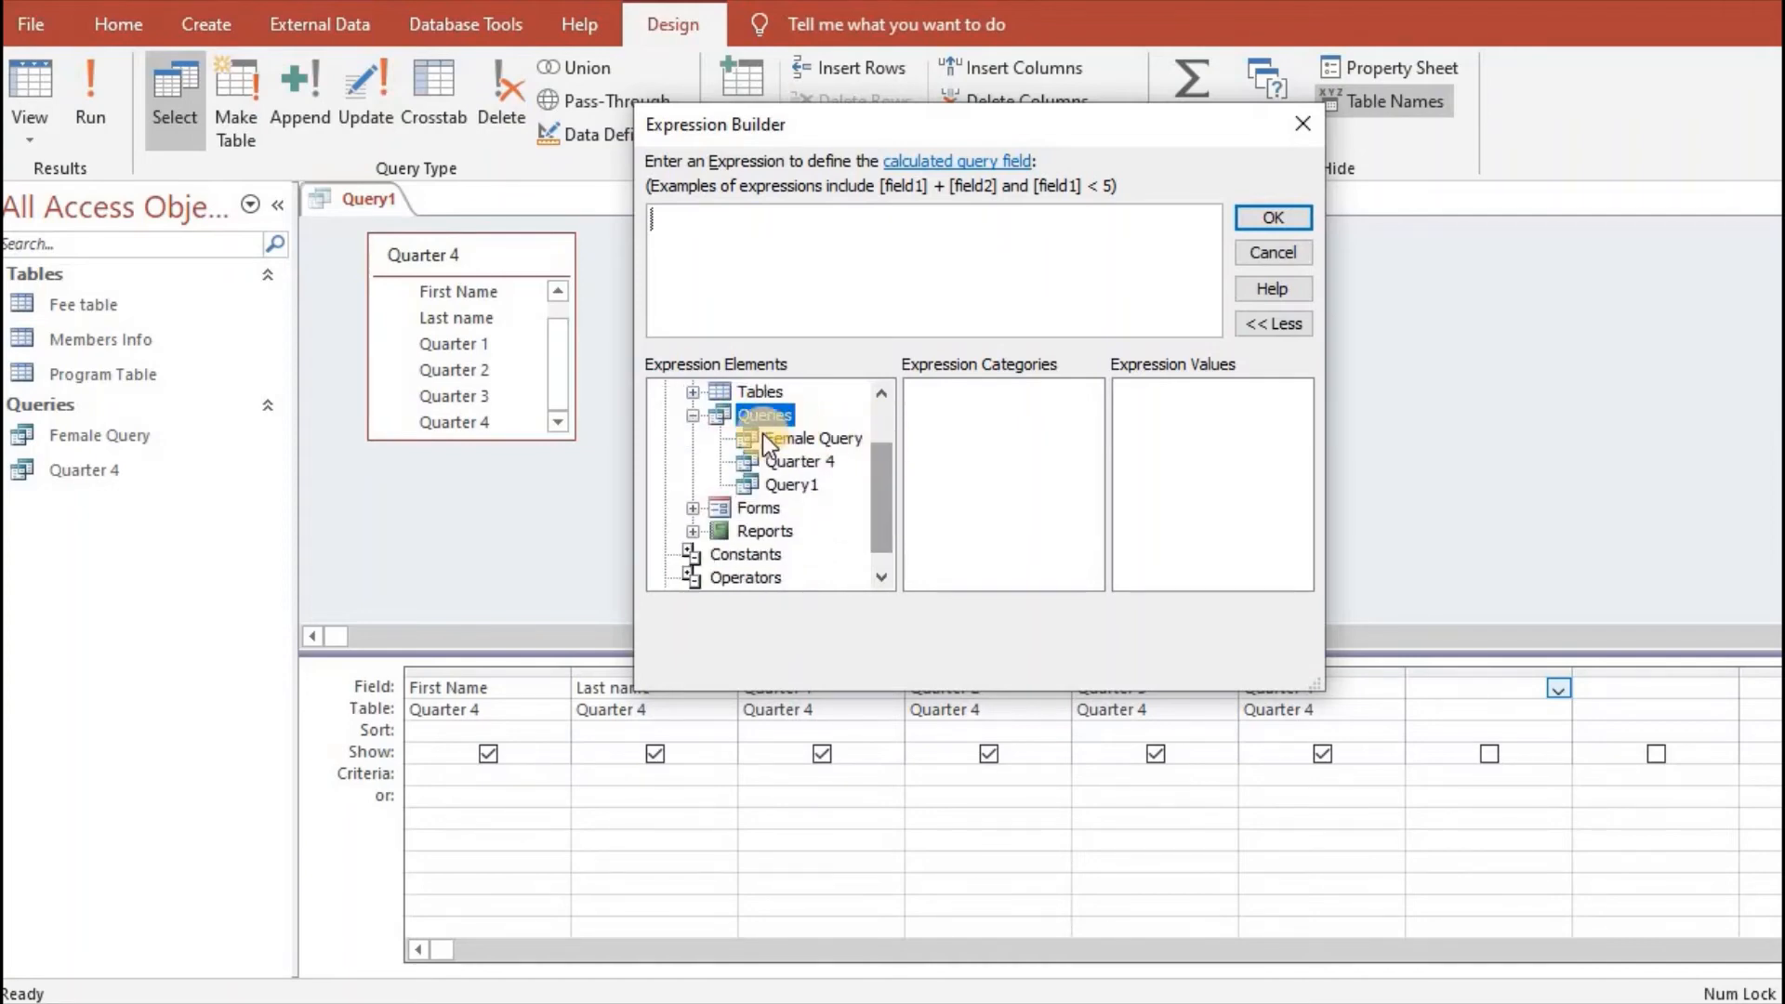
click(805, 464)
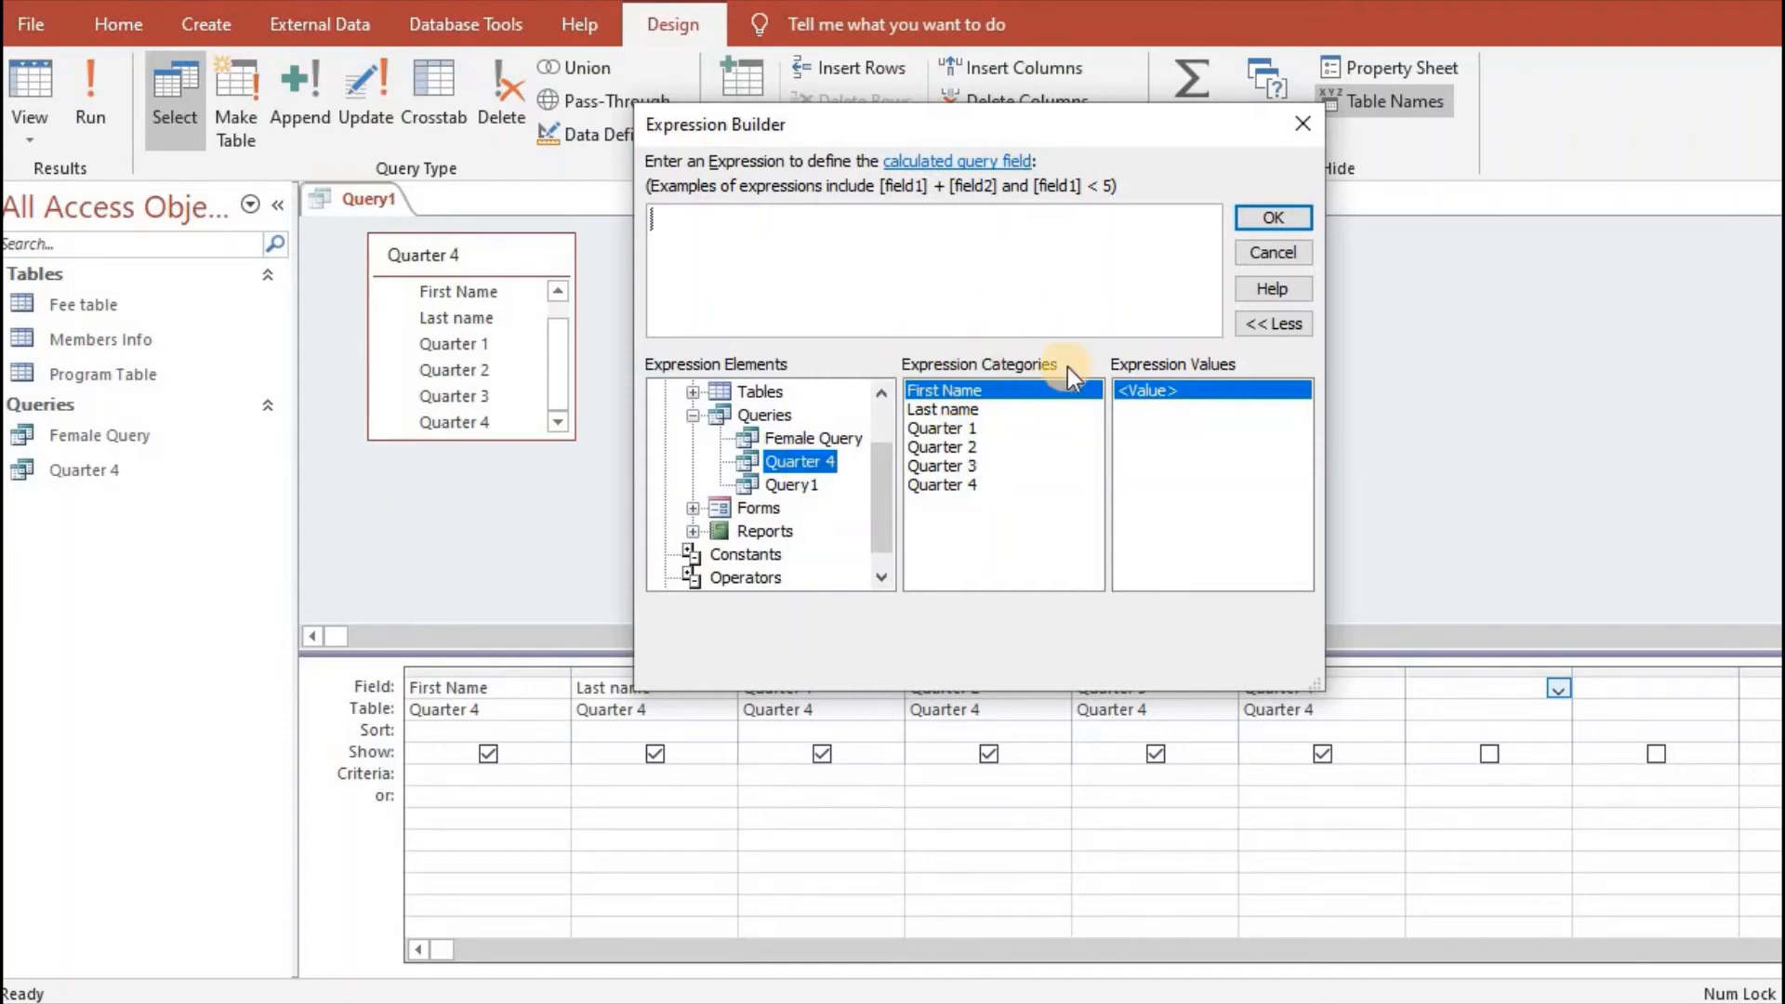
- Build an expression adding the Quarter 4 query's fields Quarter 1 + Quarter 2 + Quarter 3 + Quarter 4 and accept it
click(952, 428)
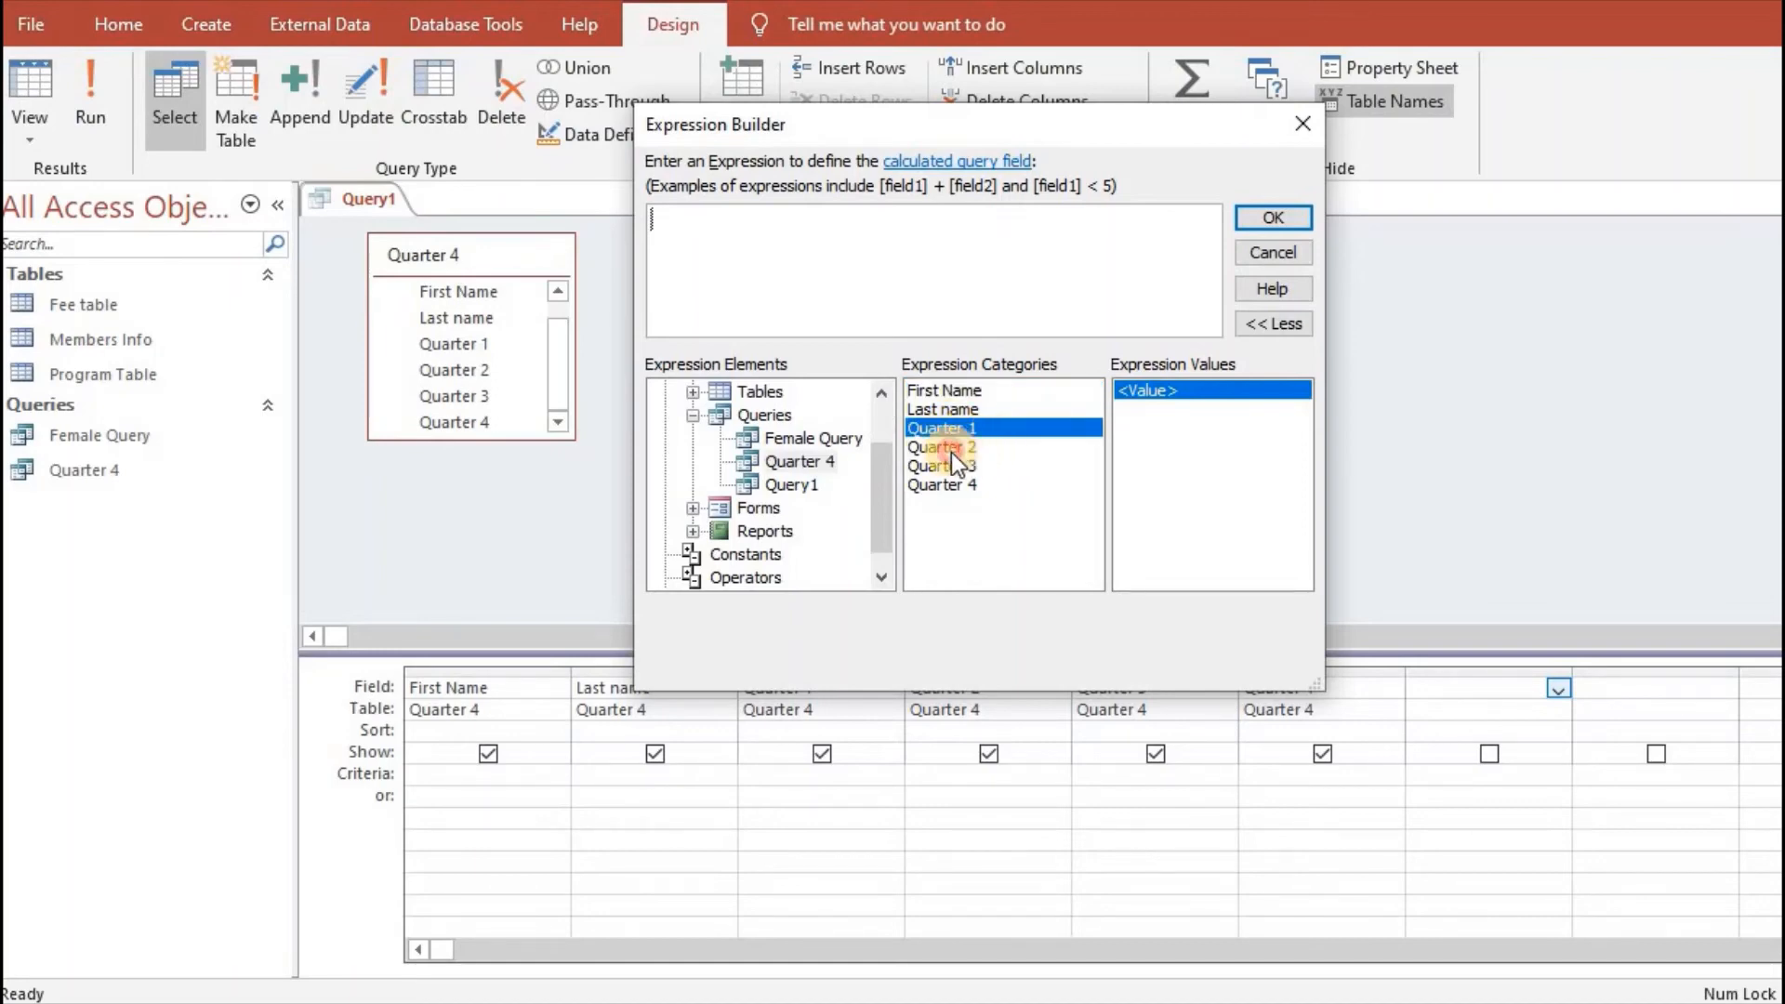
click(951, 450)
click(970, 464)
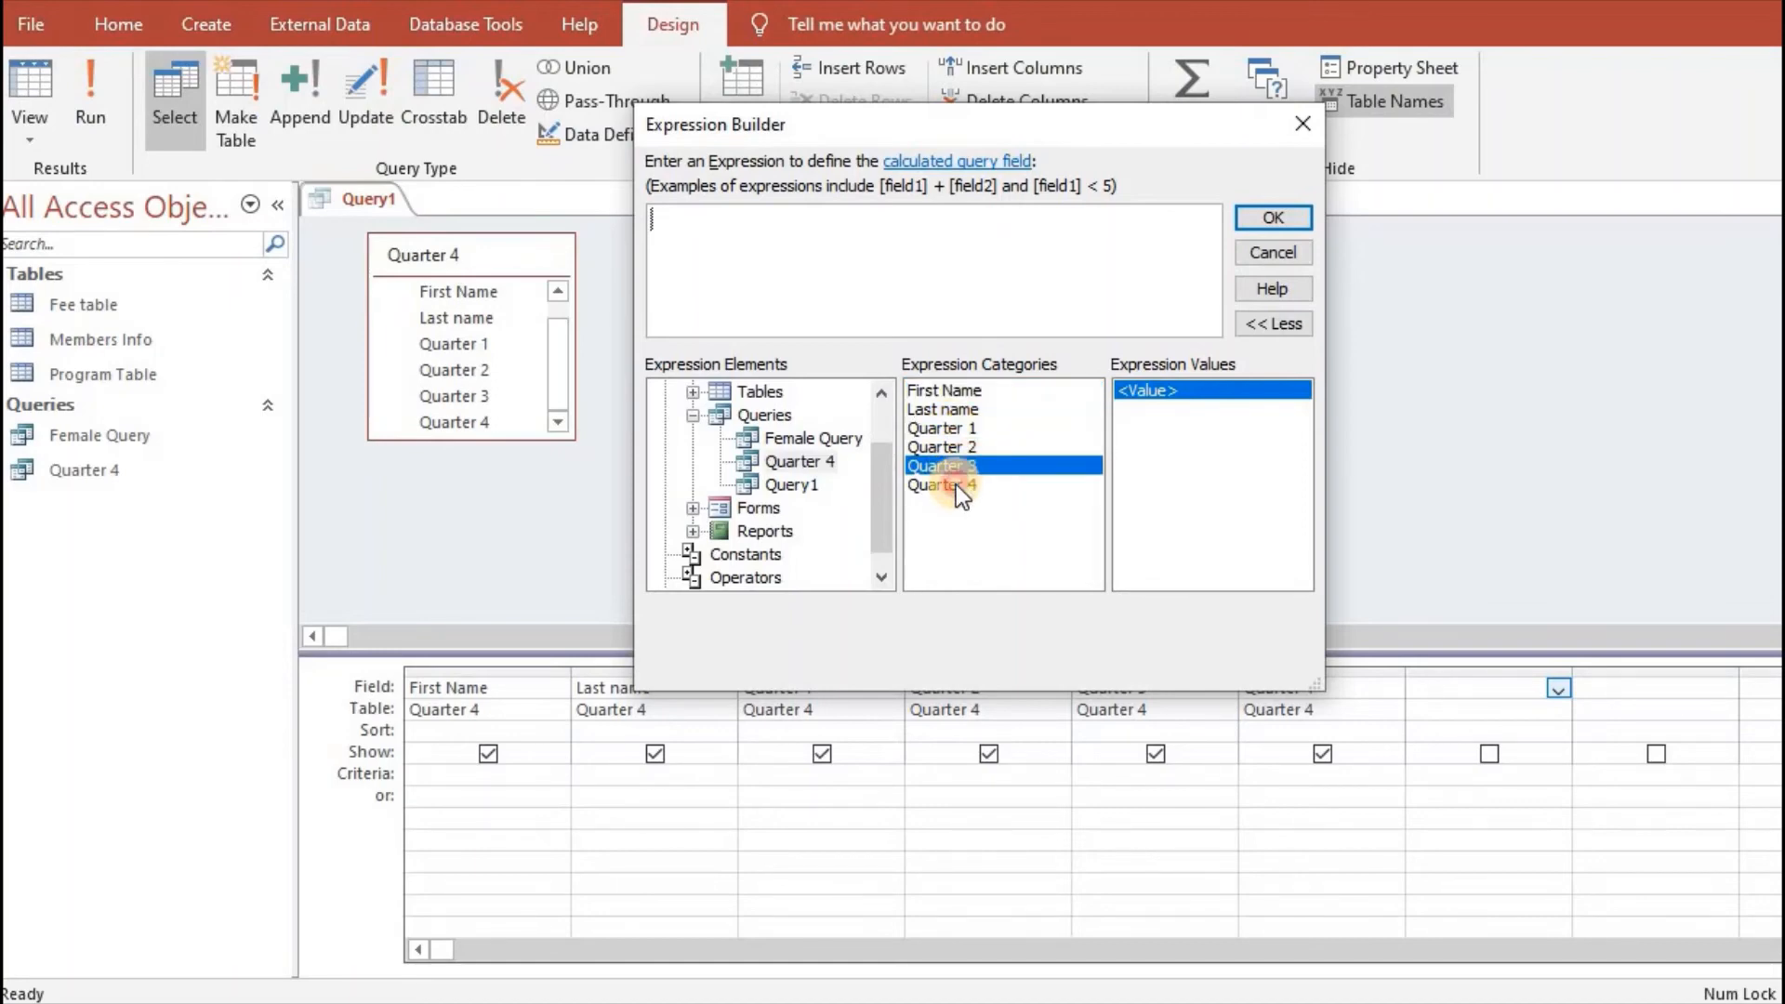
click(955, 483)
click(946, 429)
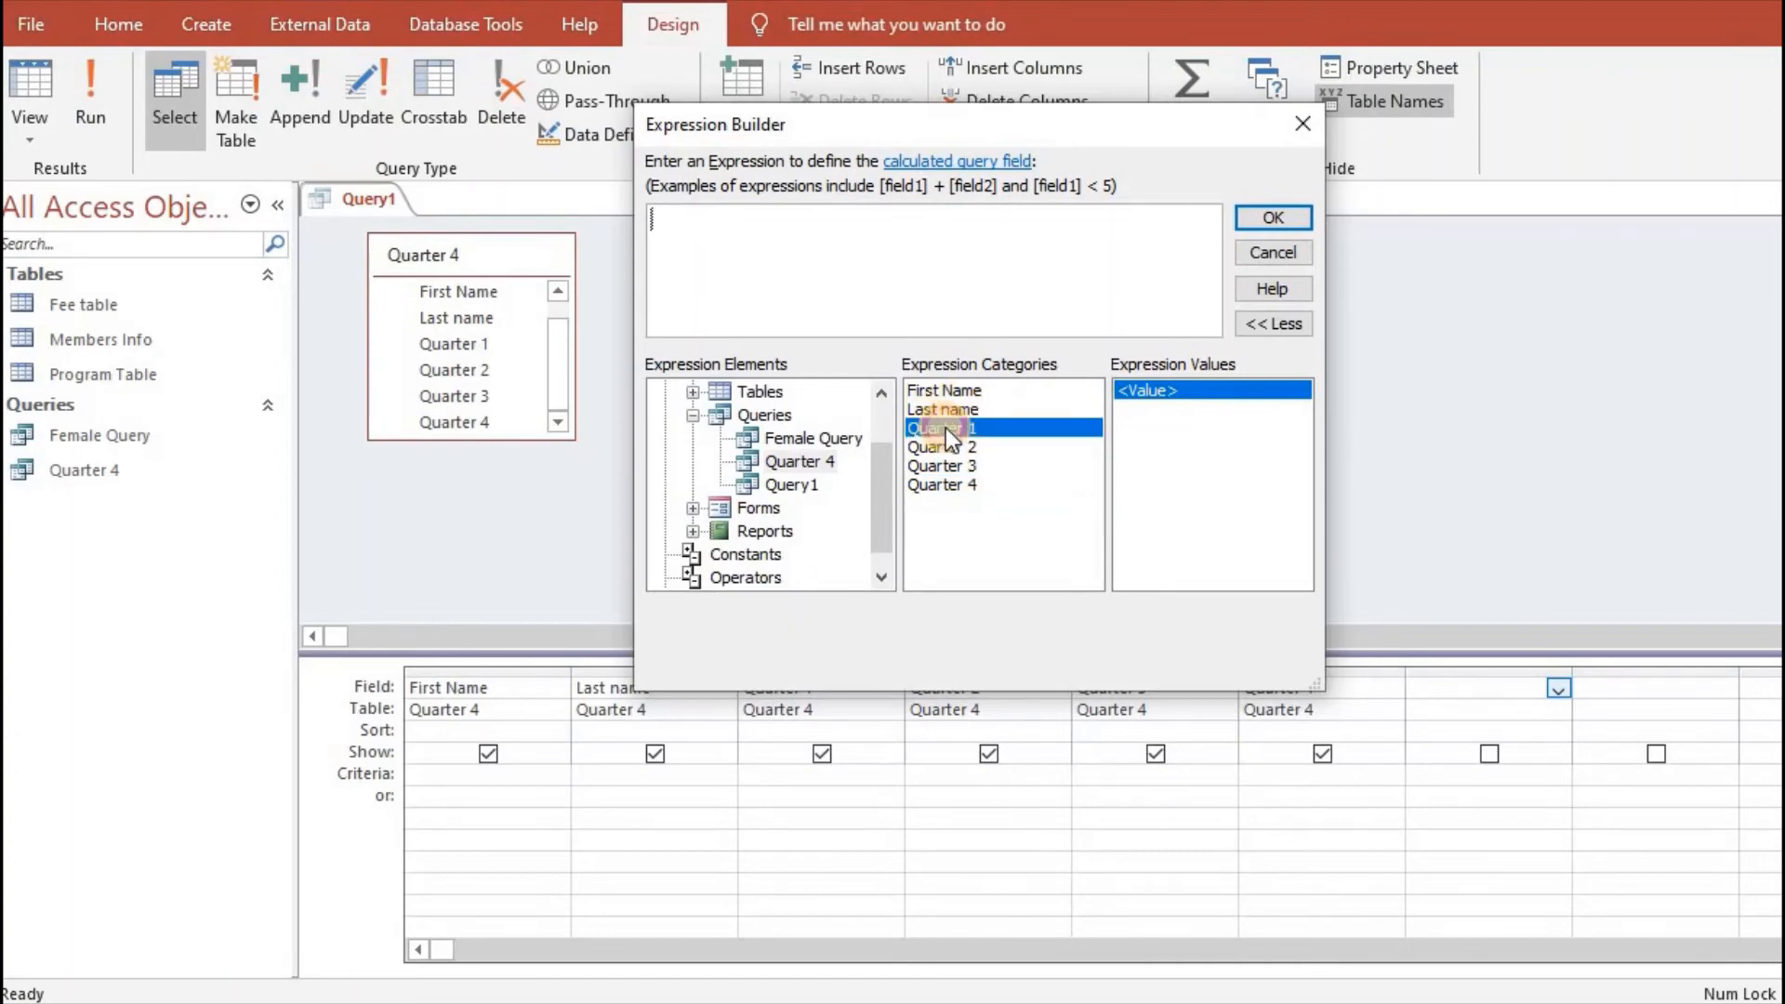
double_click(954, 434)
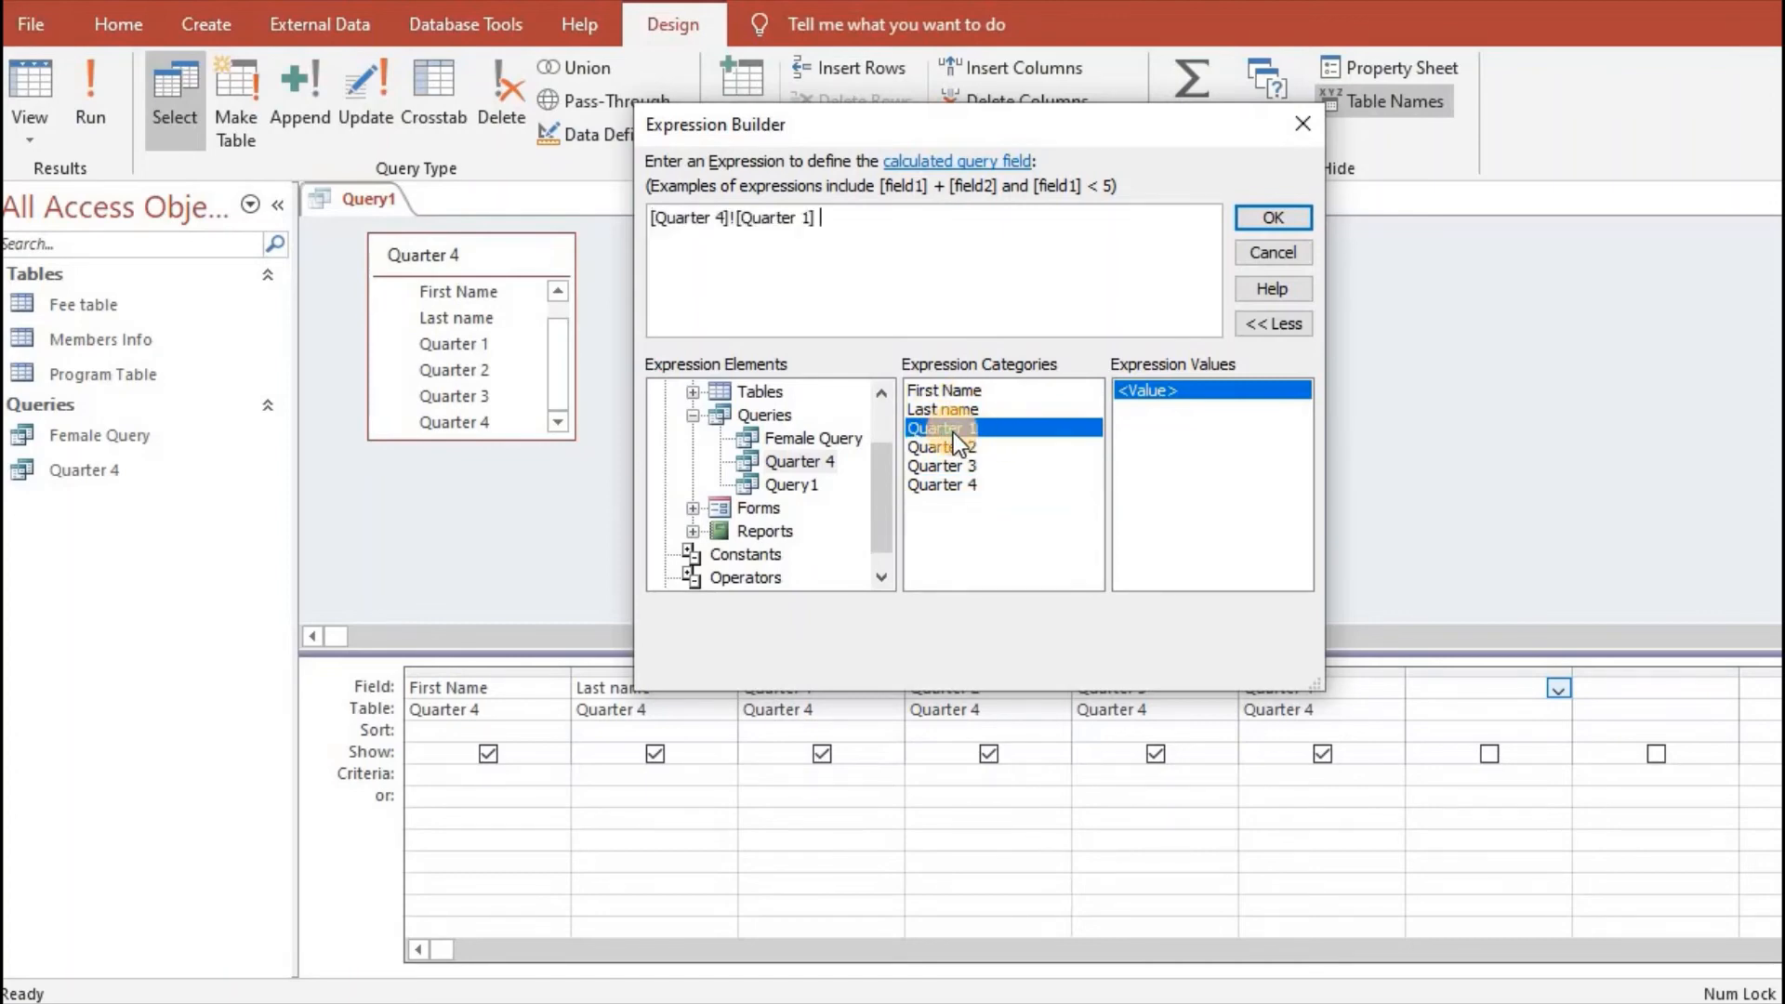
text(+)
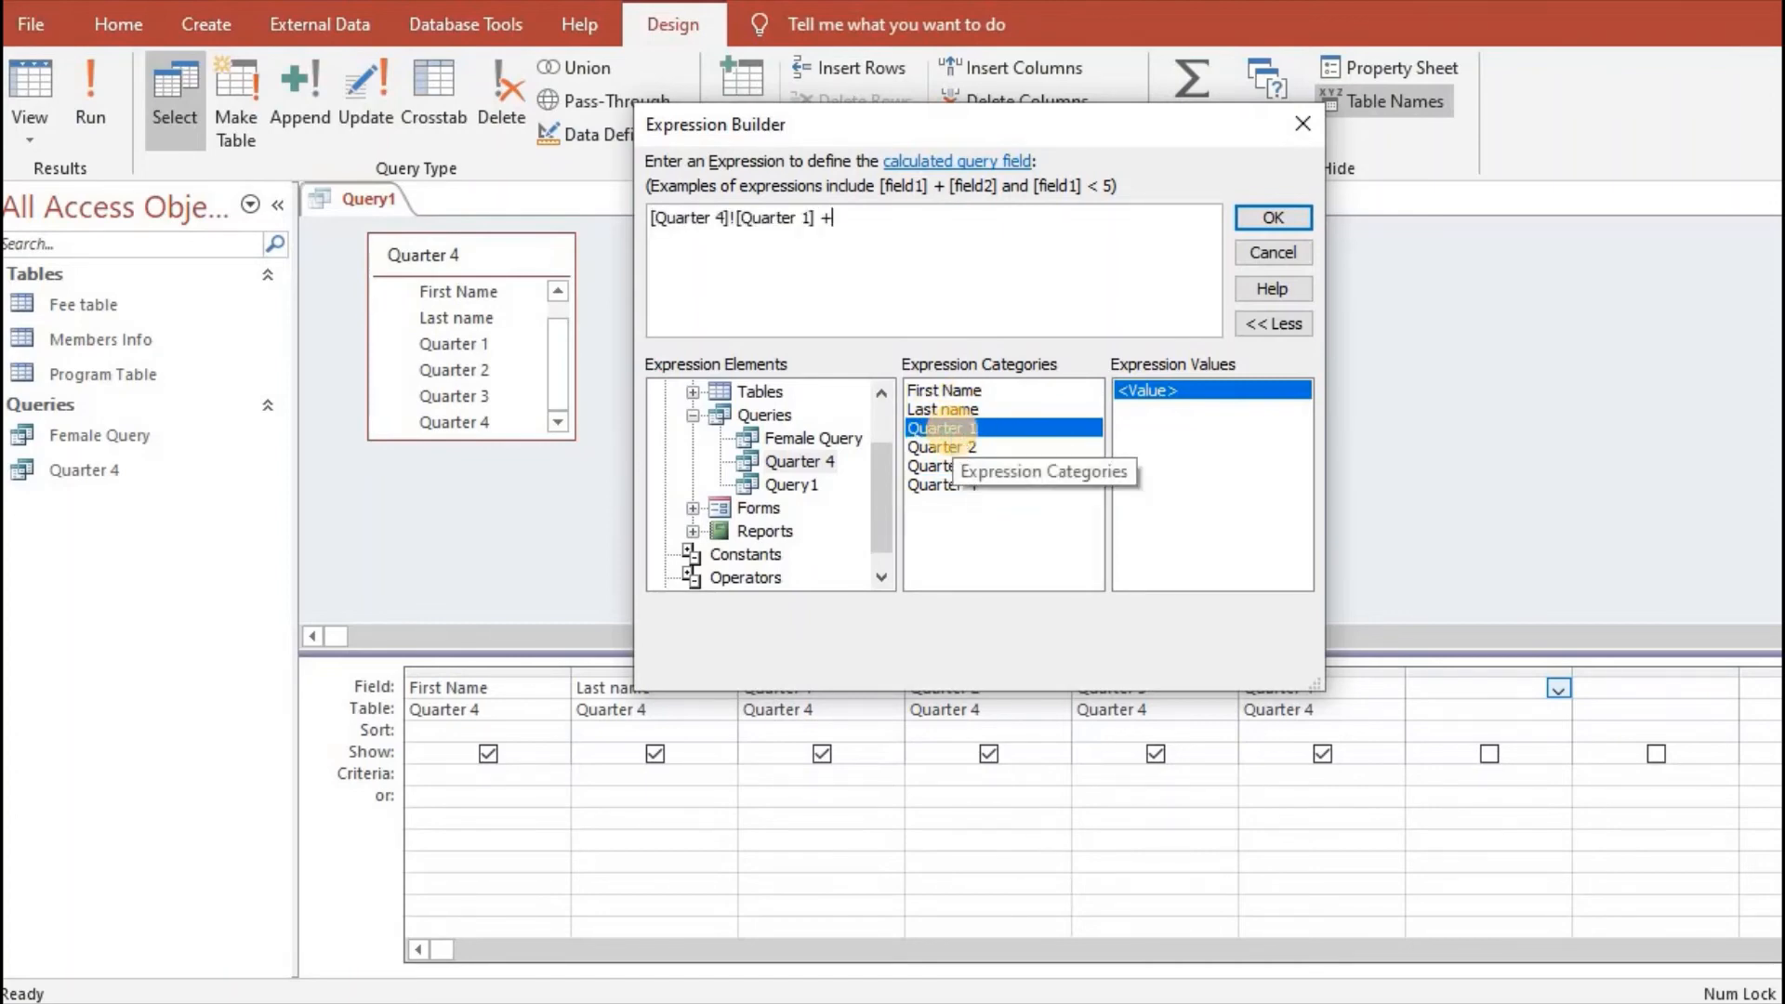
double_click(956, 445)
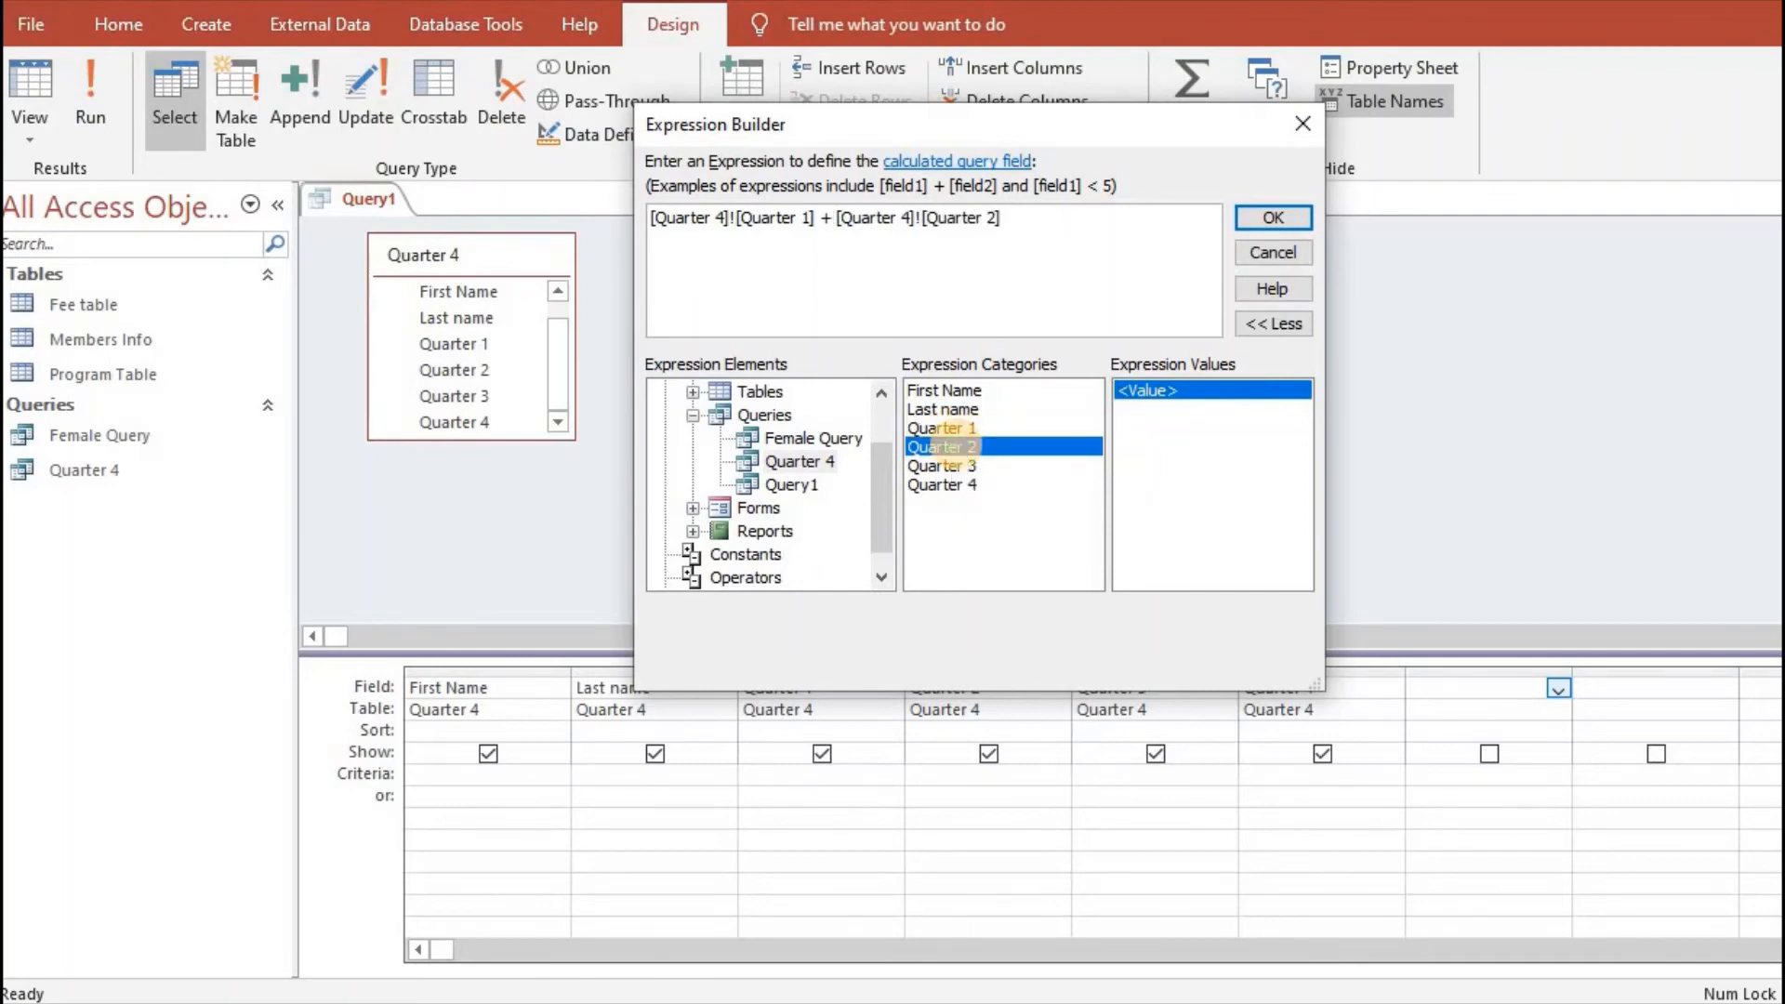
text(+)
double_click(959, 465)
text(+)
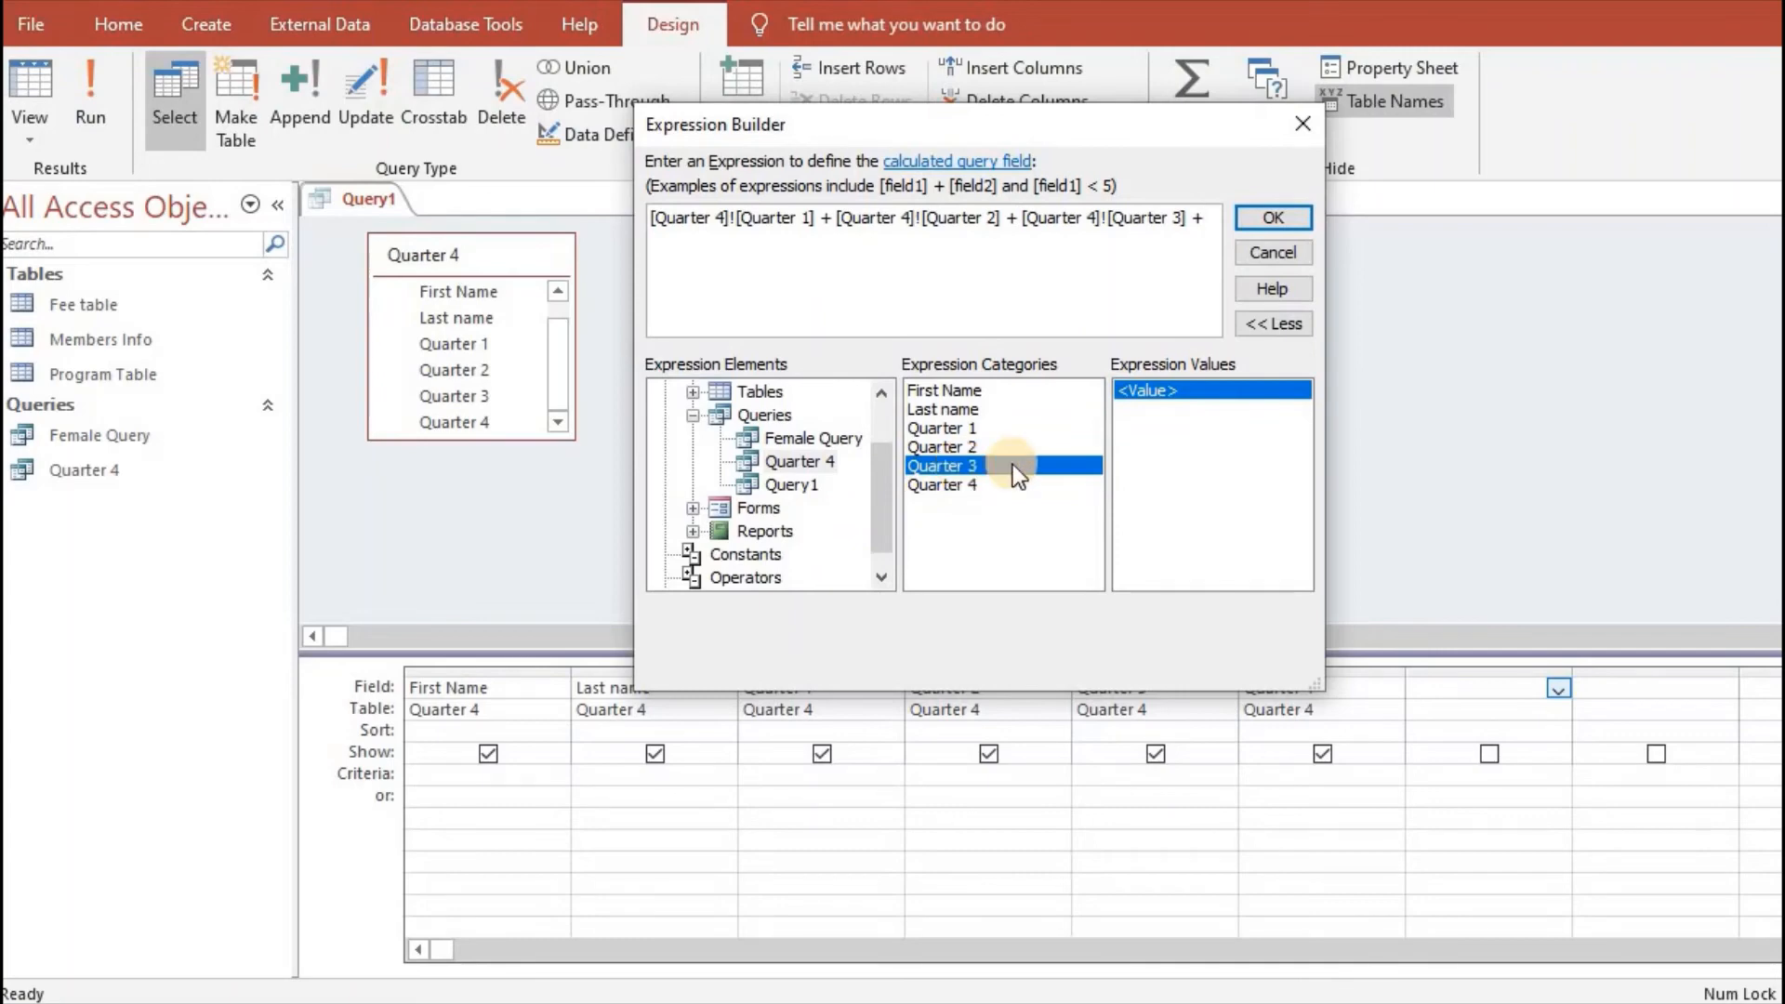
double_click(966, 485)
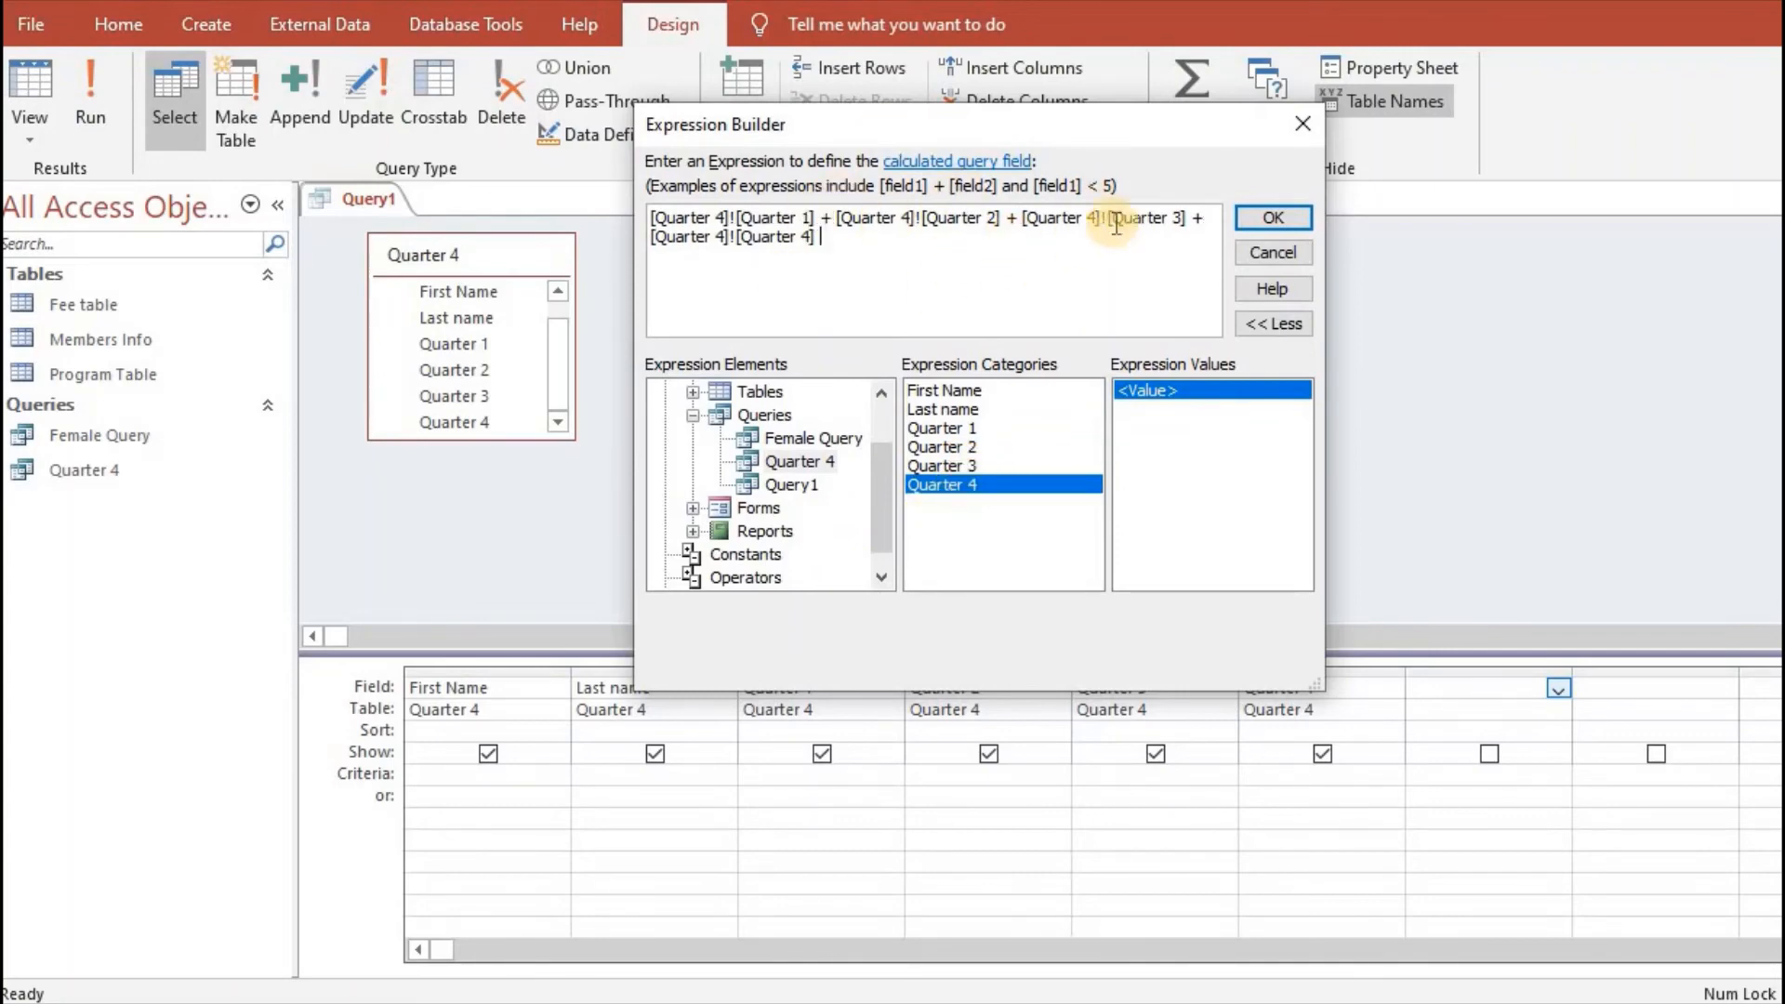
click(1267, 217)
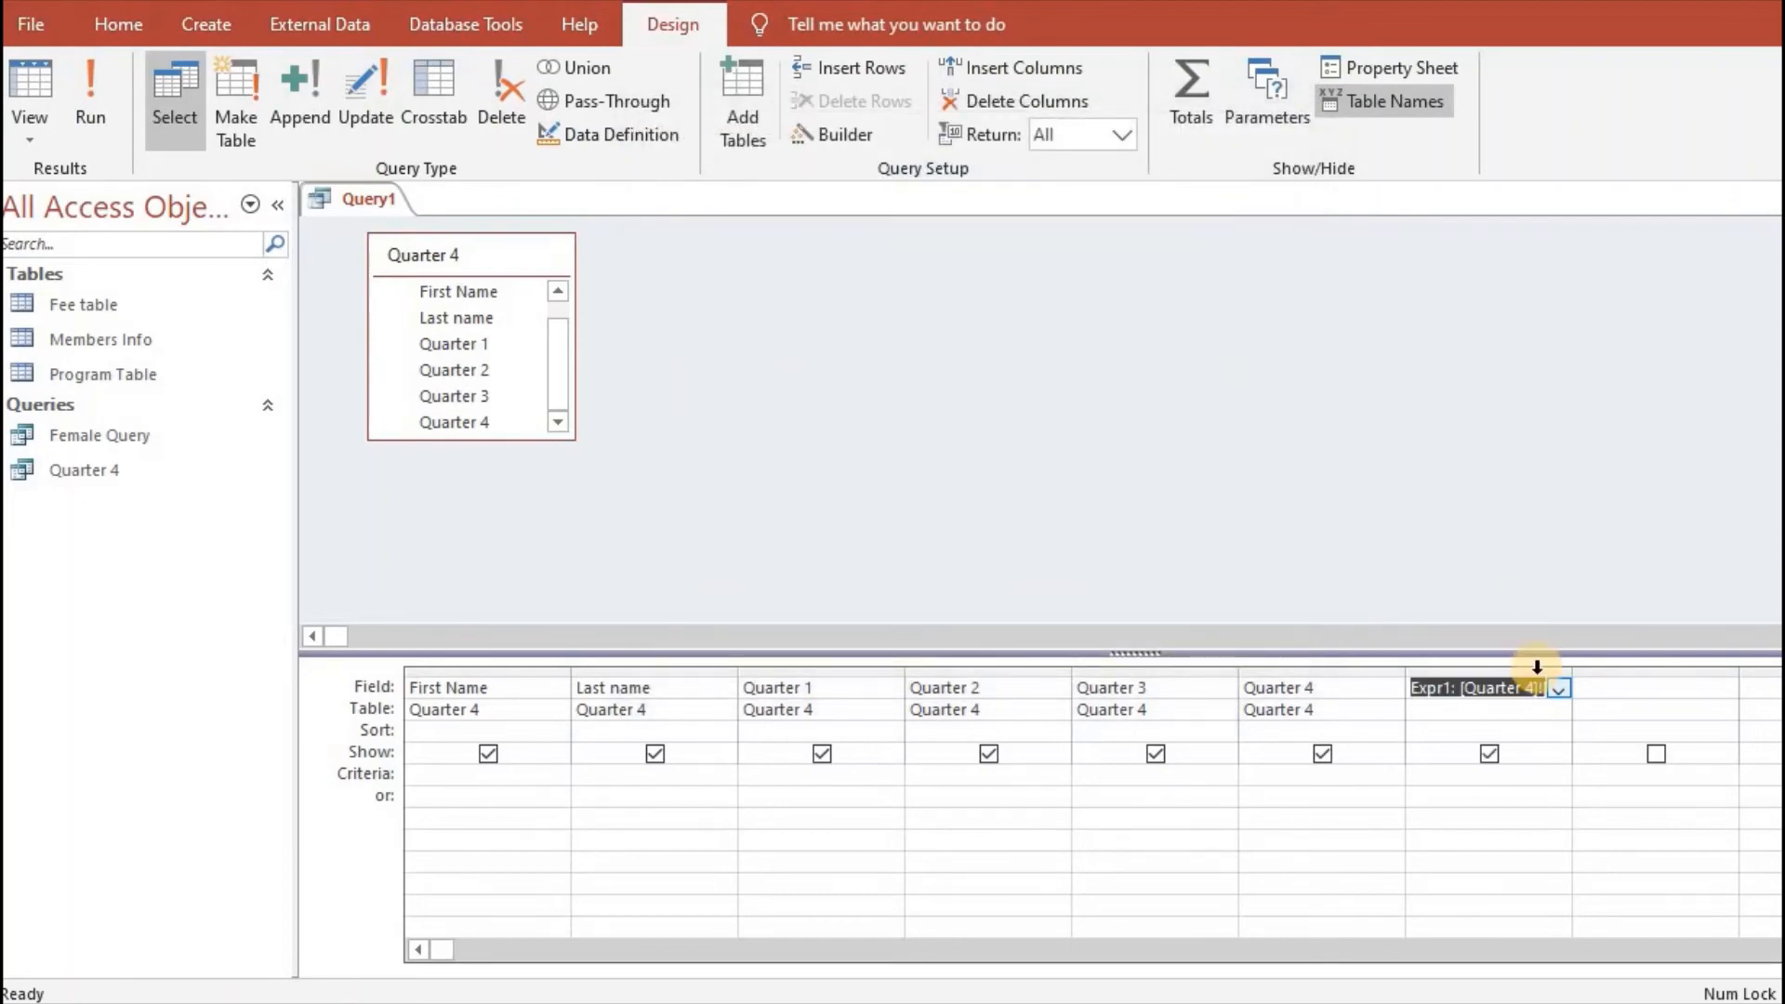
- Replace the calculated field's default name Expr1 with Overall Quarter Amount, keeping the sum expression
click(1452, 688)
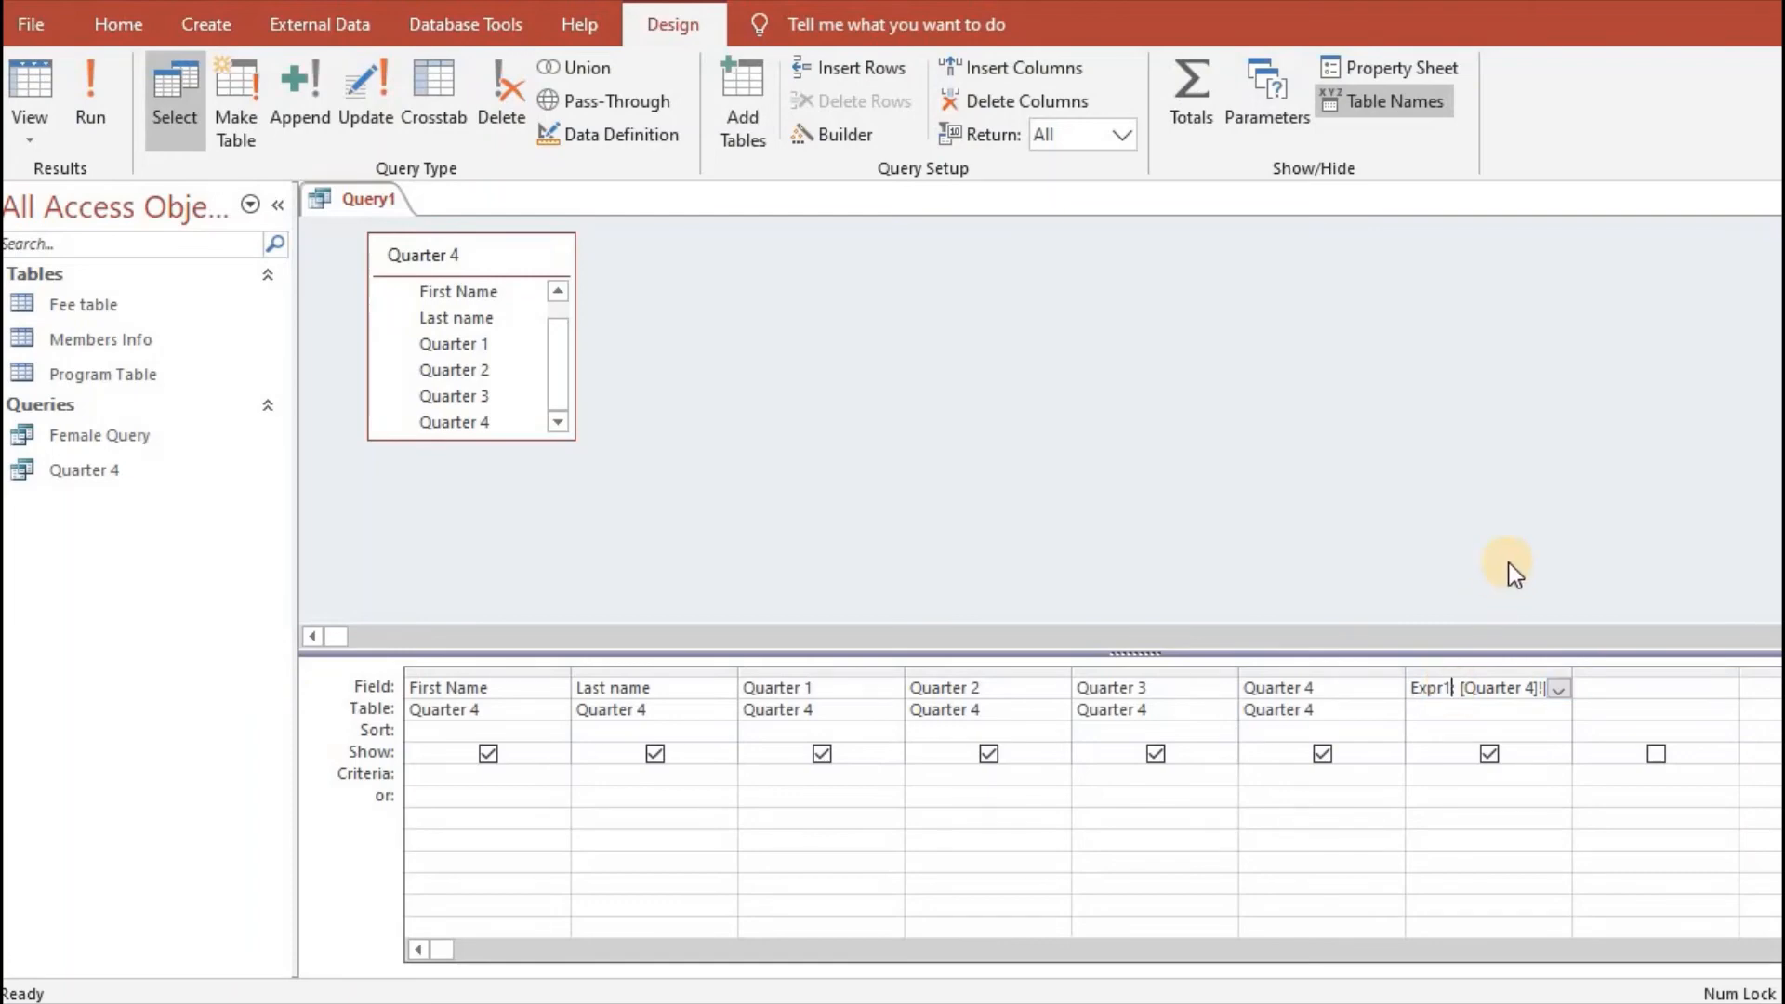
click(1452, 689)
text([Quart)
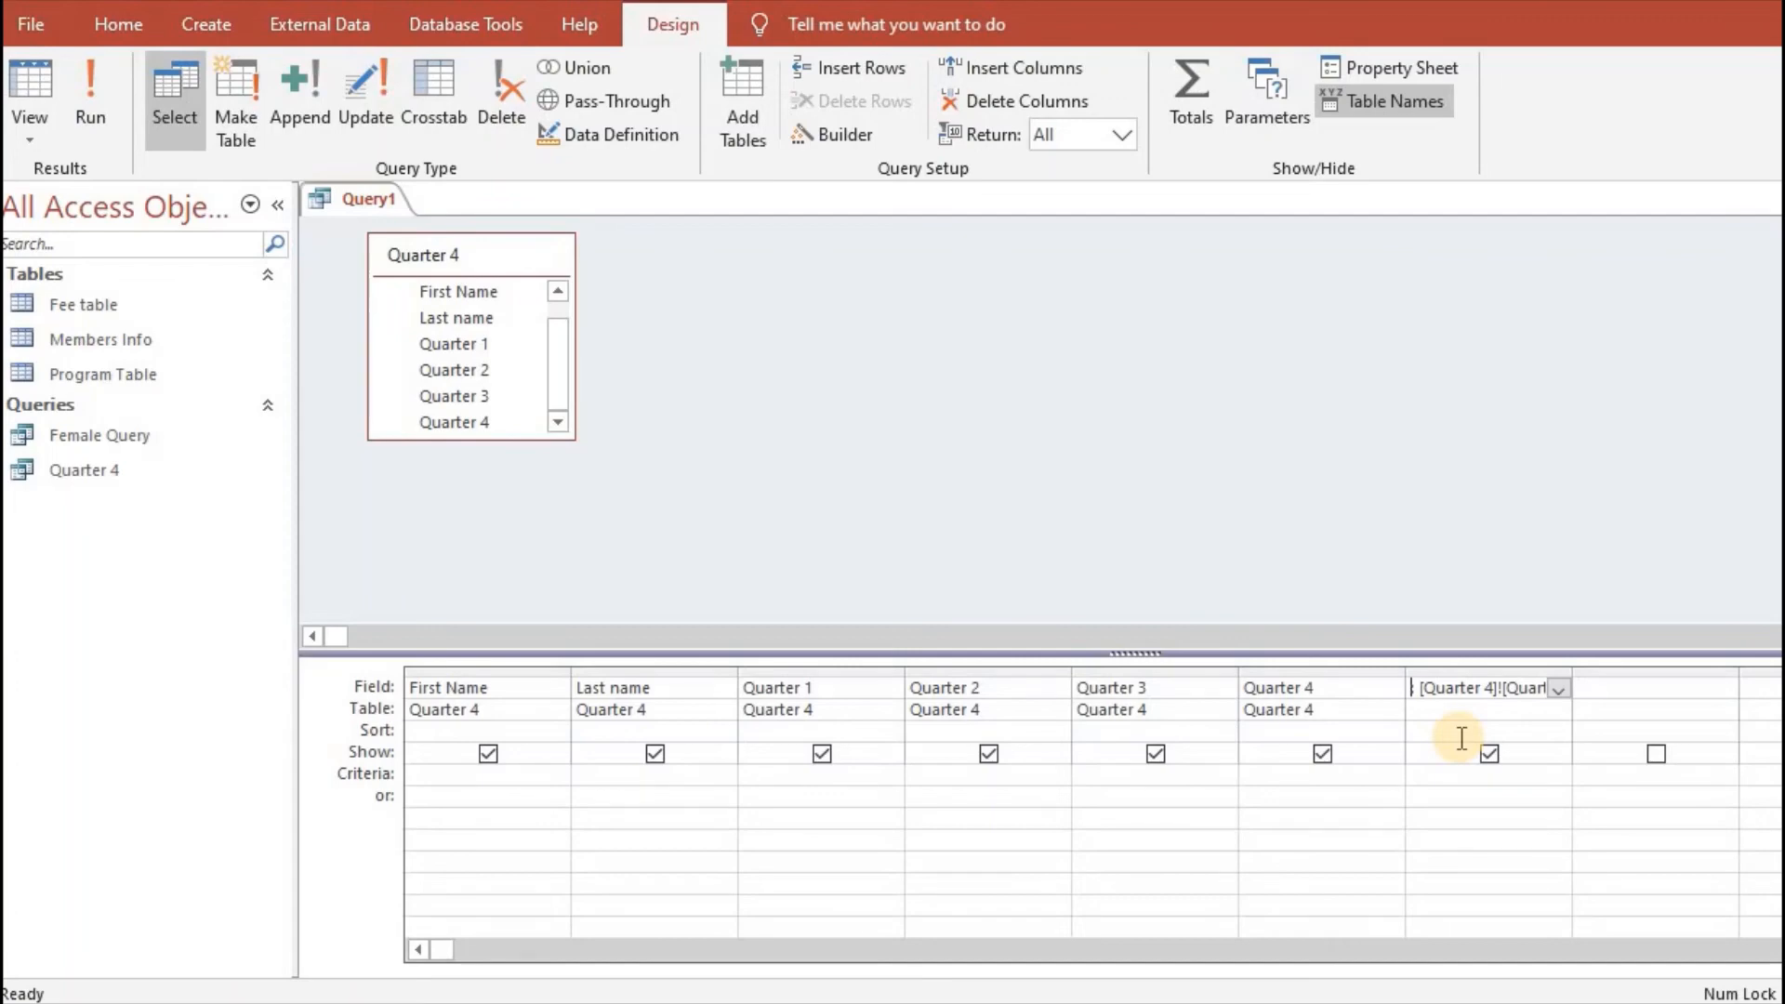
text(Overall )
text(Quarter)
text( Amount [Qu)
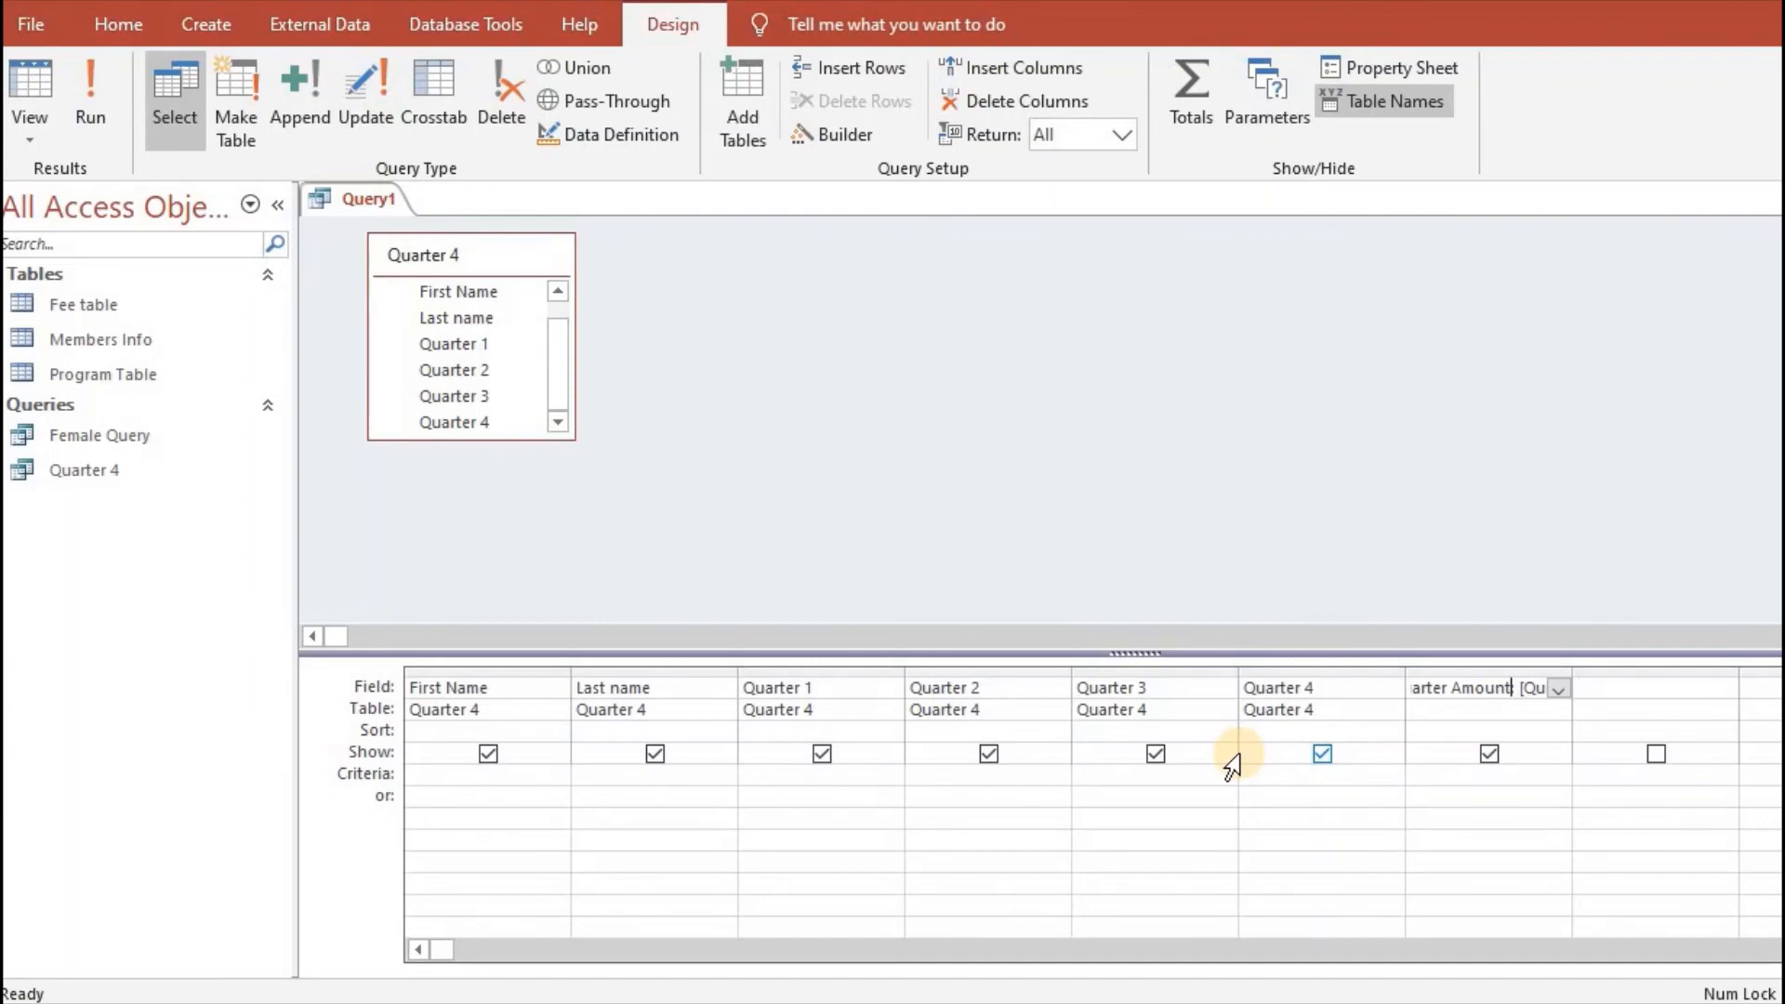
- Run the query, widen the Overall Quarter Amount column to fit its full heading, and review the records
click(102, 111)
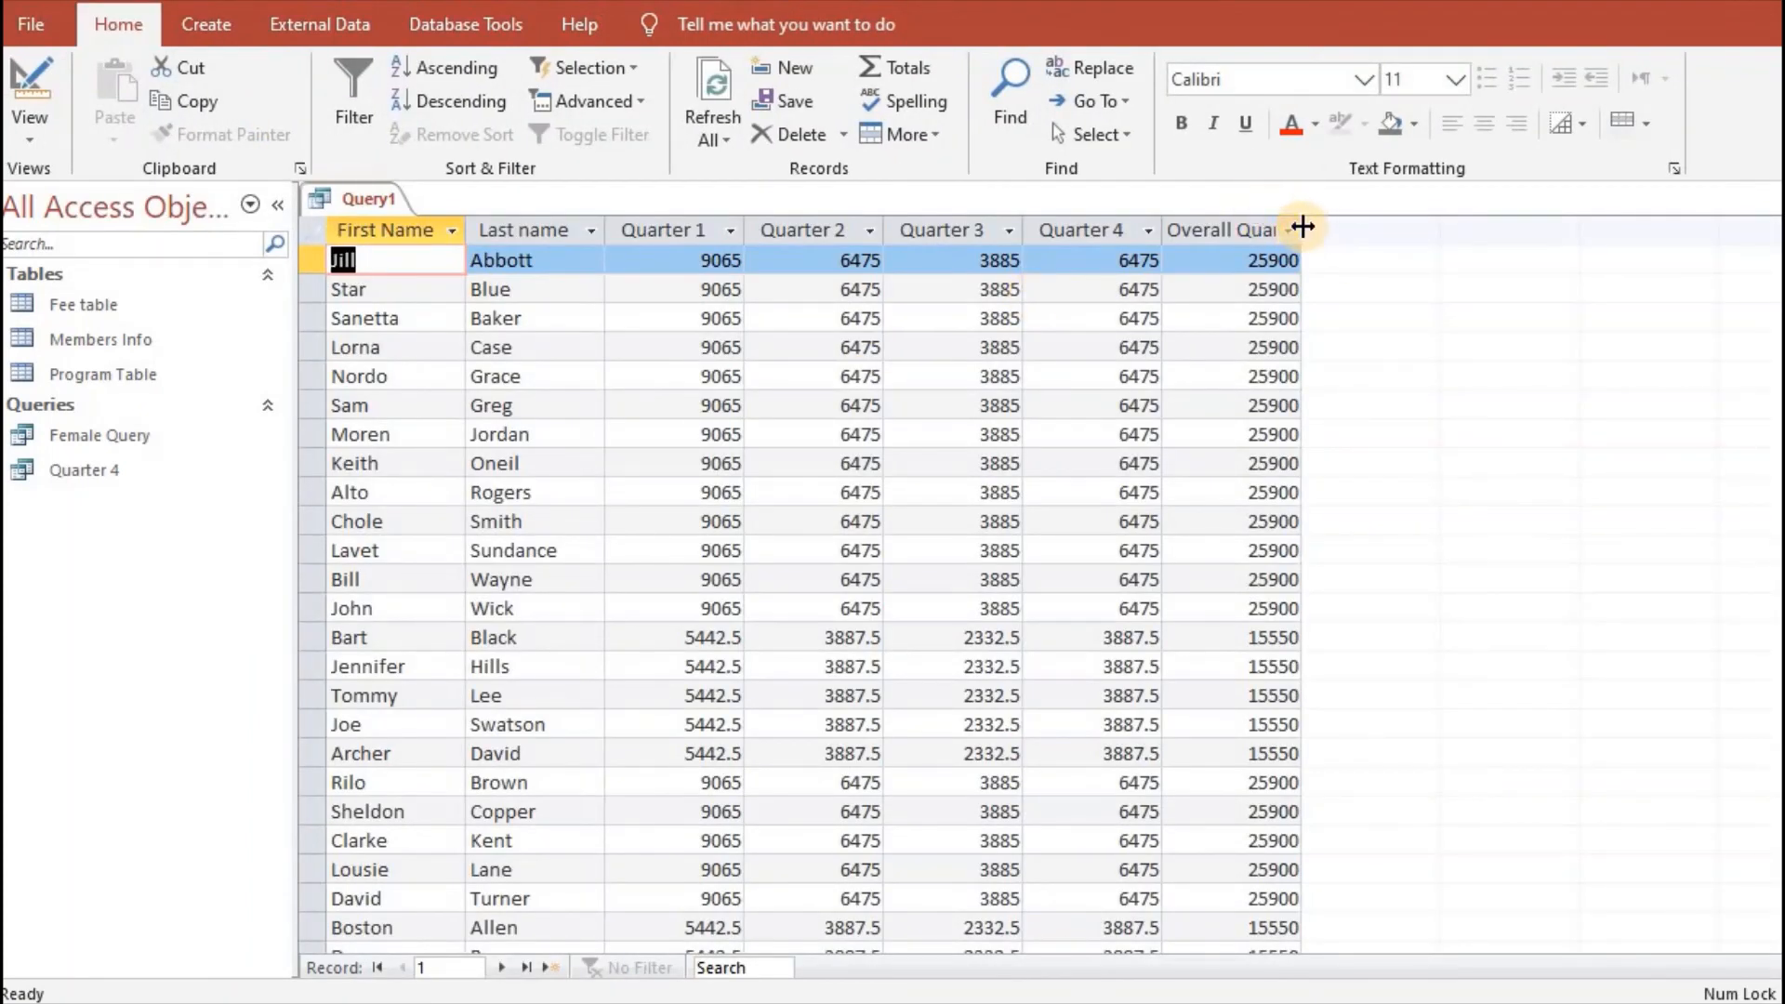
drag(1301, 229, 1413, 230)
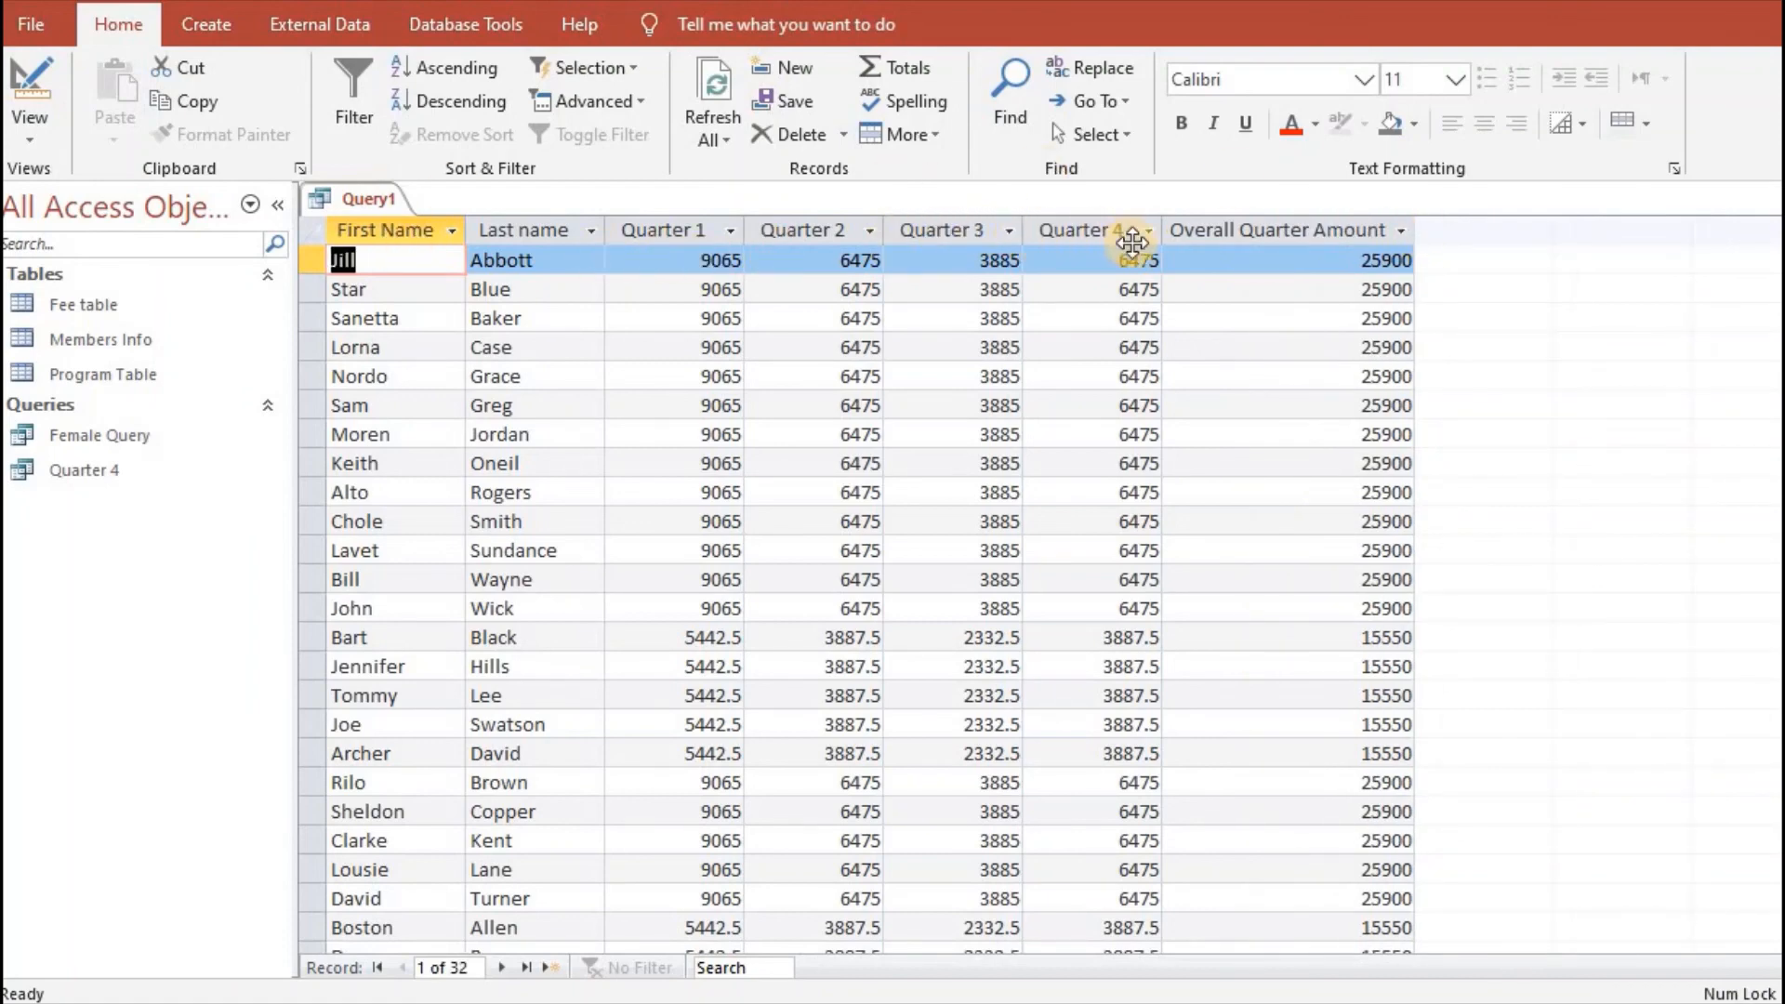
click(612, 238)
scroll(855, 596, down, 1)
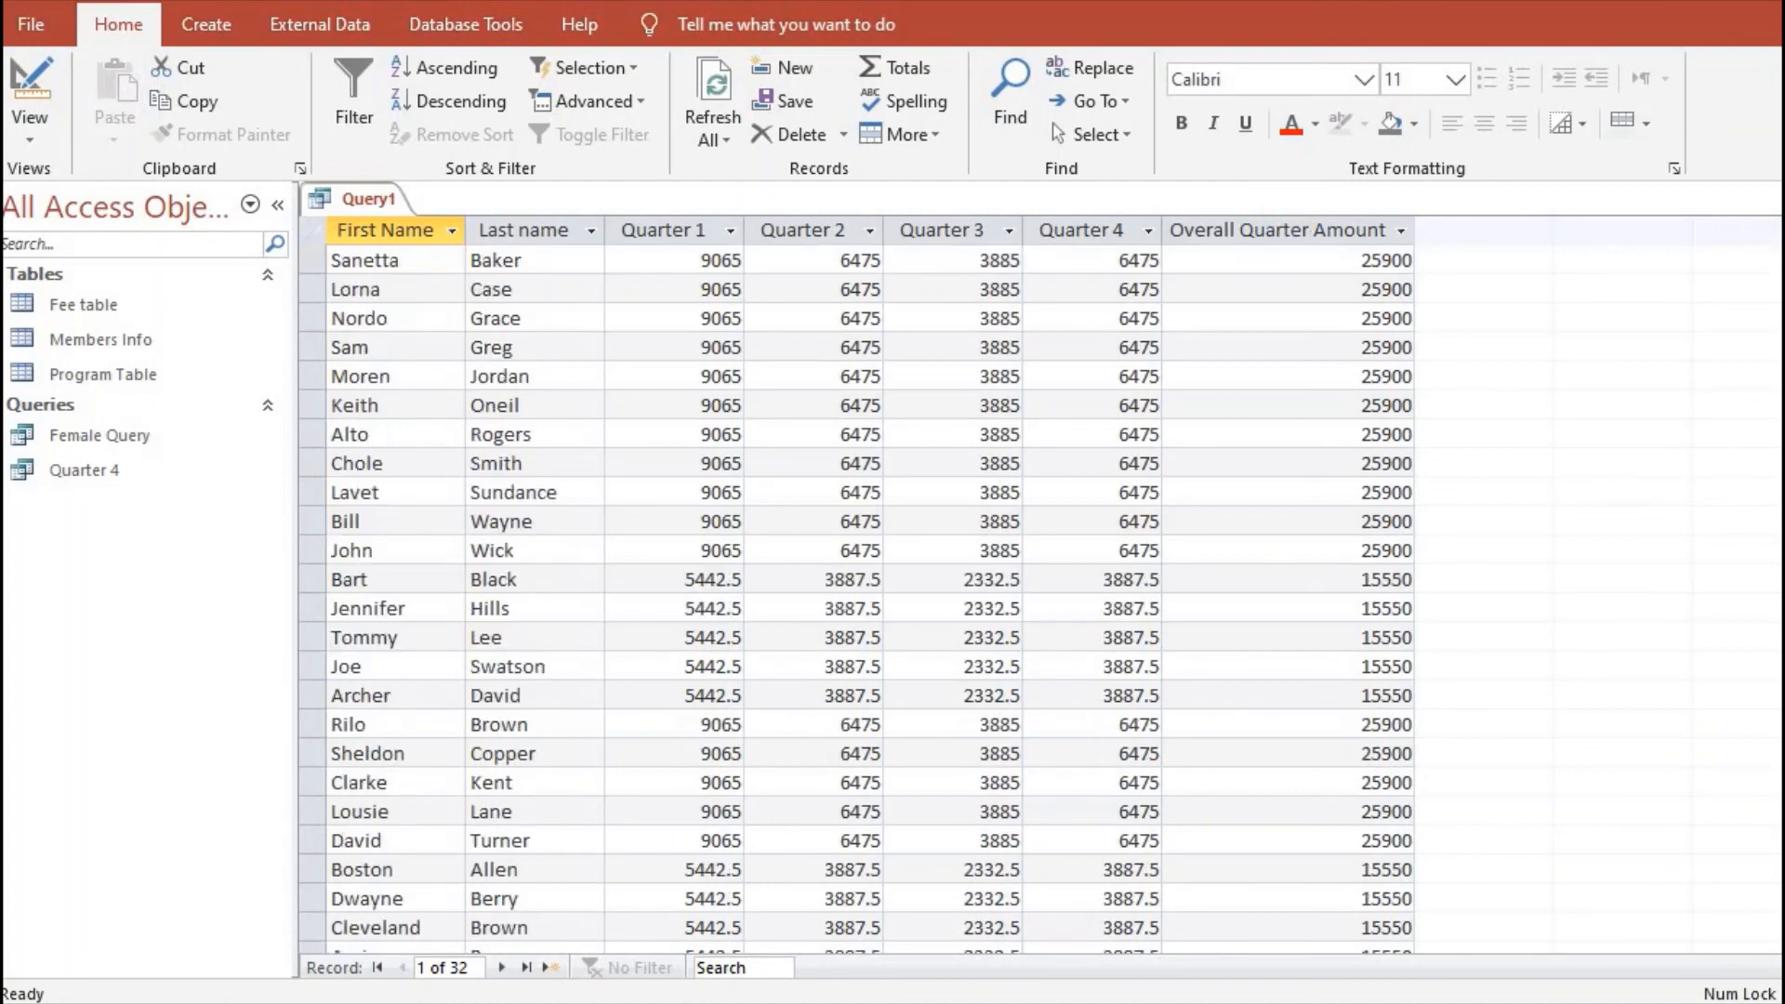
scroll(1572, 296, down, 4)
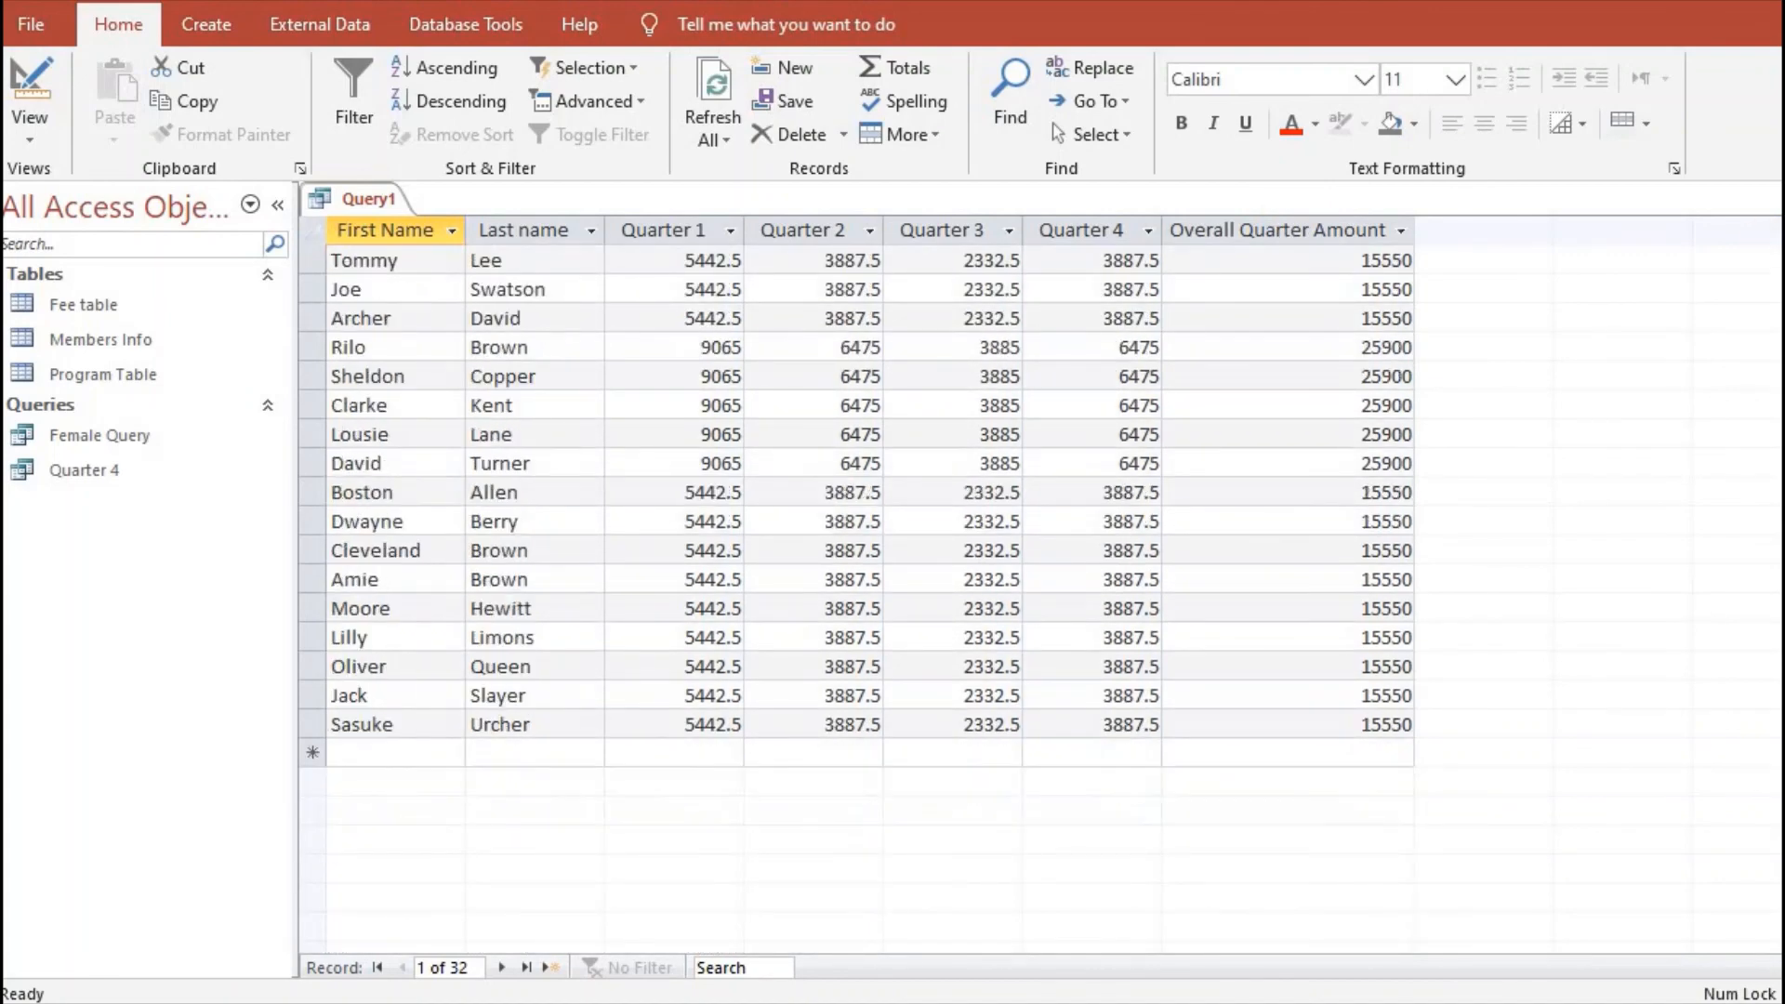
scroll(1572, 298, up, 5)
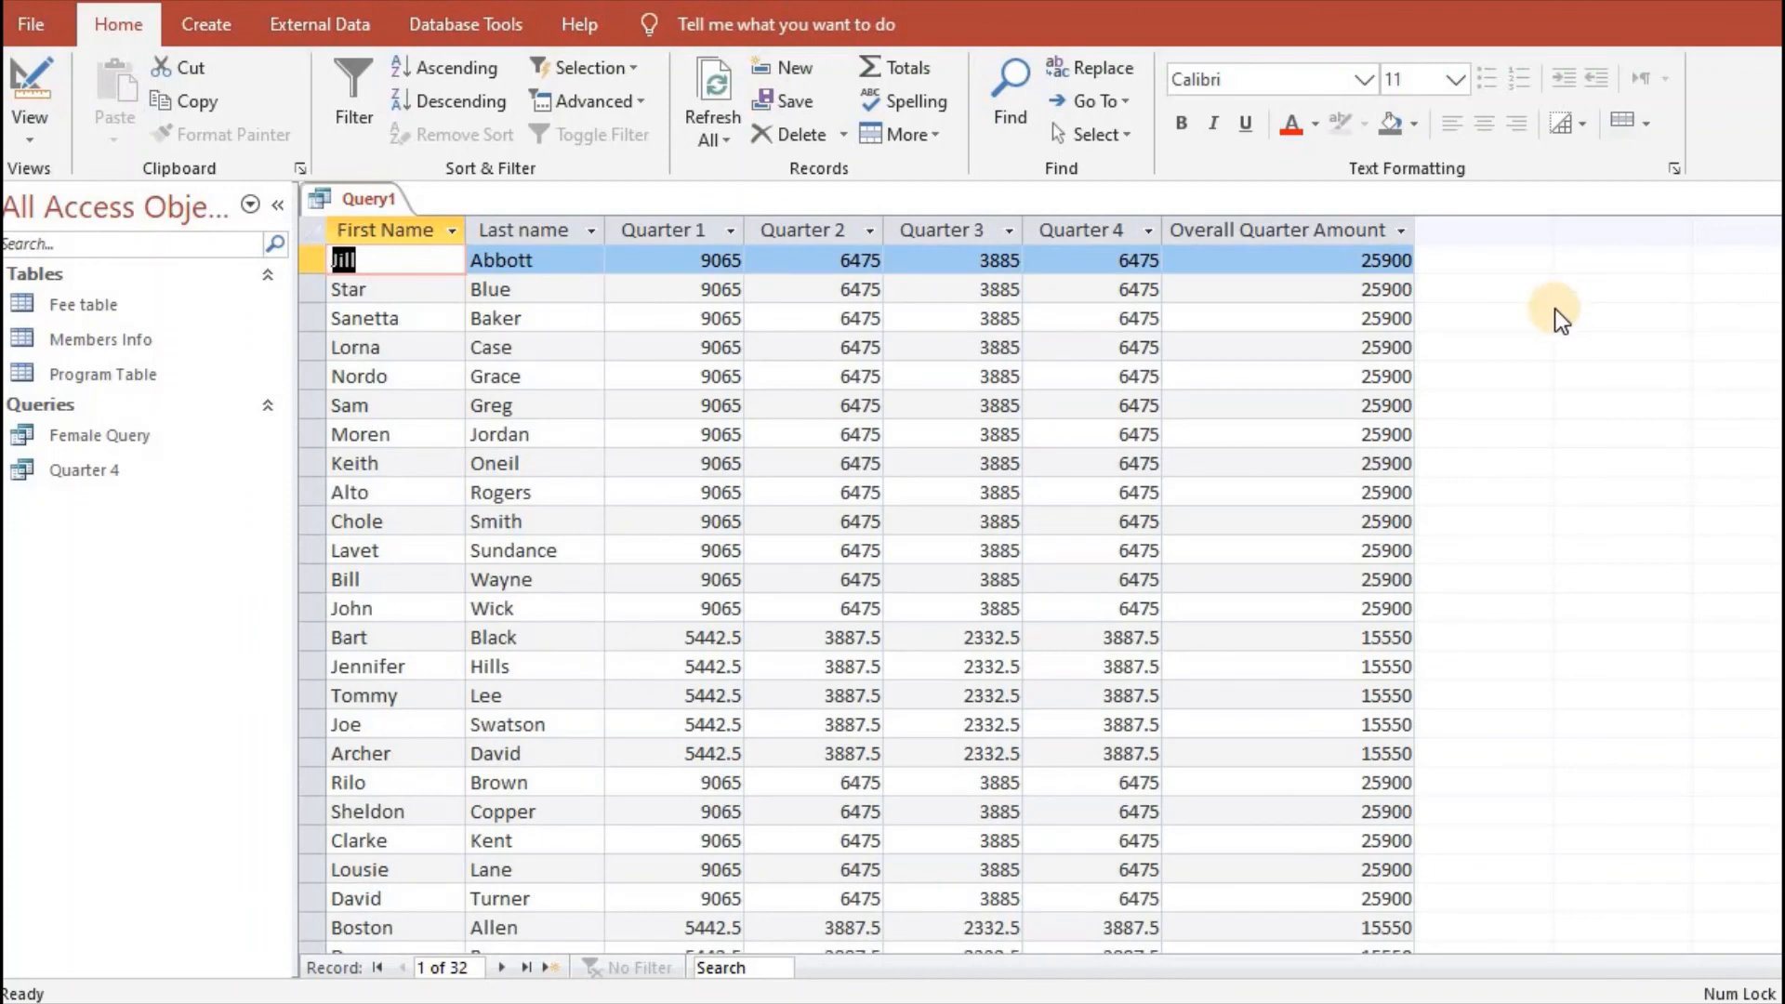